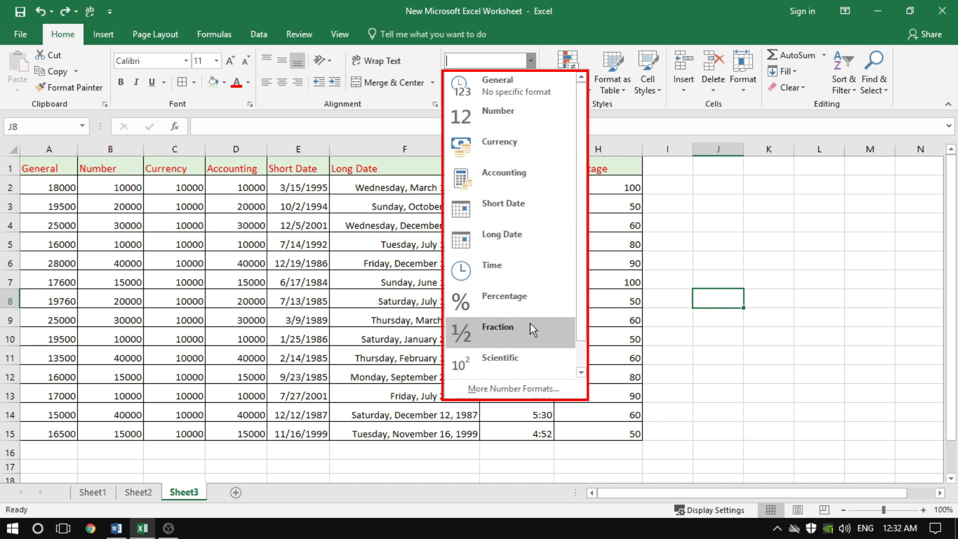
Format the values under the Number heading, B2:B15, with the Number format
left_click(678, 200)
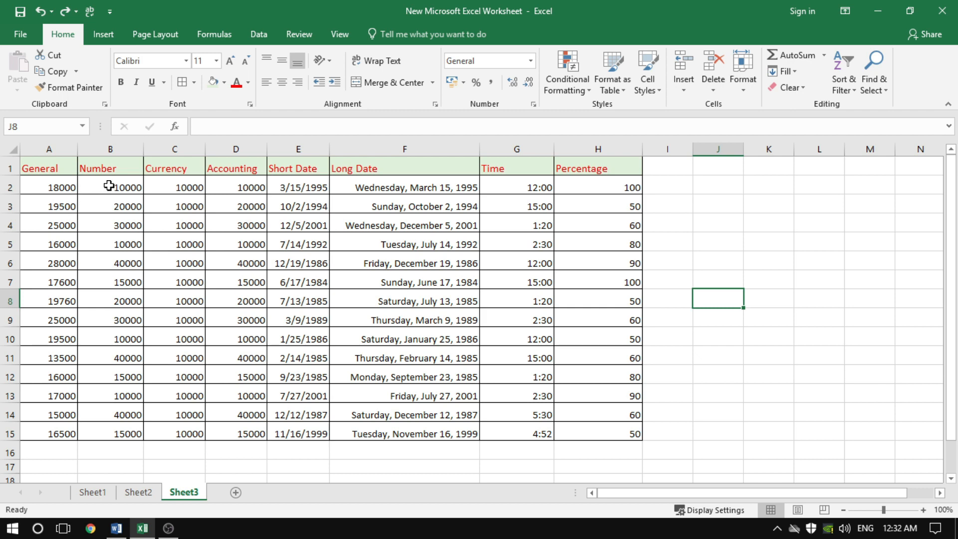
left_click_drag(108, 185, 109, 434)
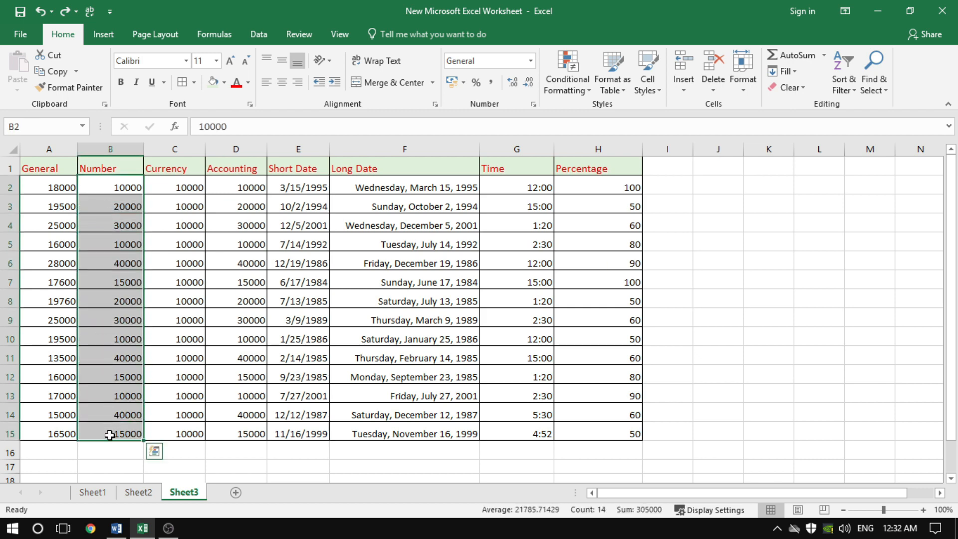
left_click(530, 62)
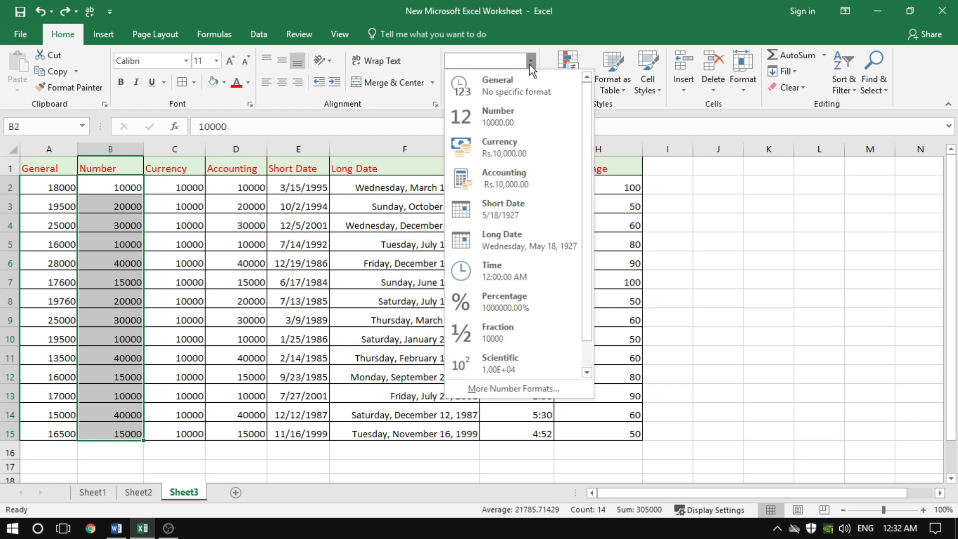
left_click(511, 115)
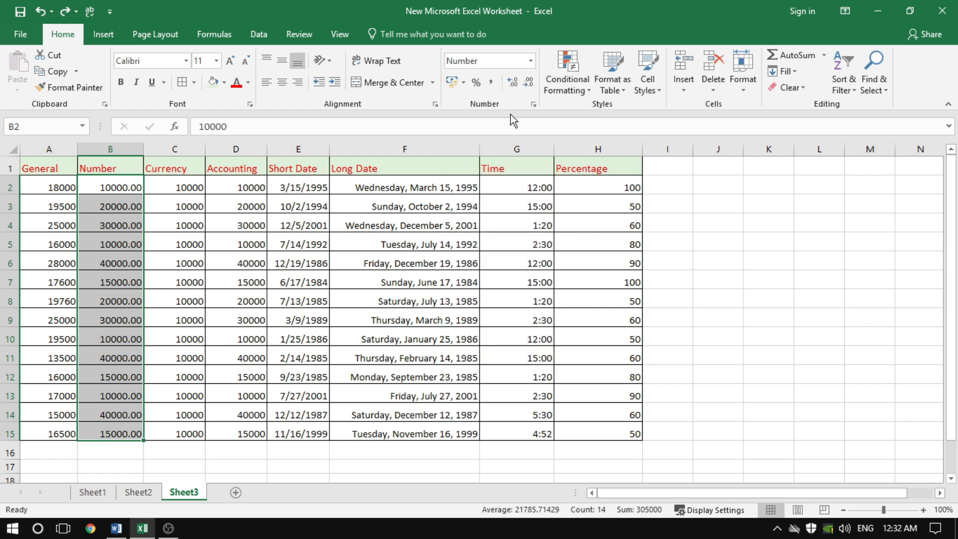
Examine how the formatted values in the Number column differ from their neighbours in the Currency column
left_click(132, 221)
left_click(131, 187)
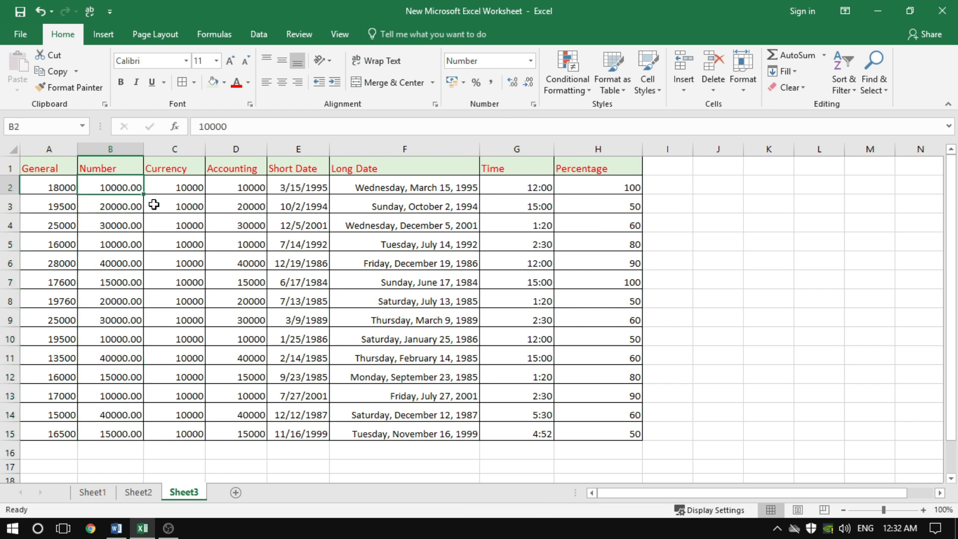
left_click(119, 228)
left_click(122, 188)
left_click(158, 244)
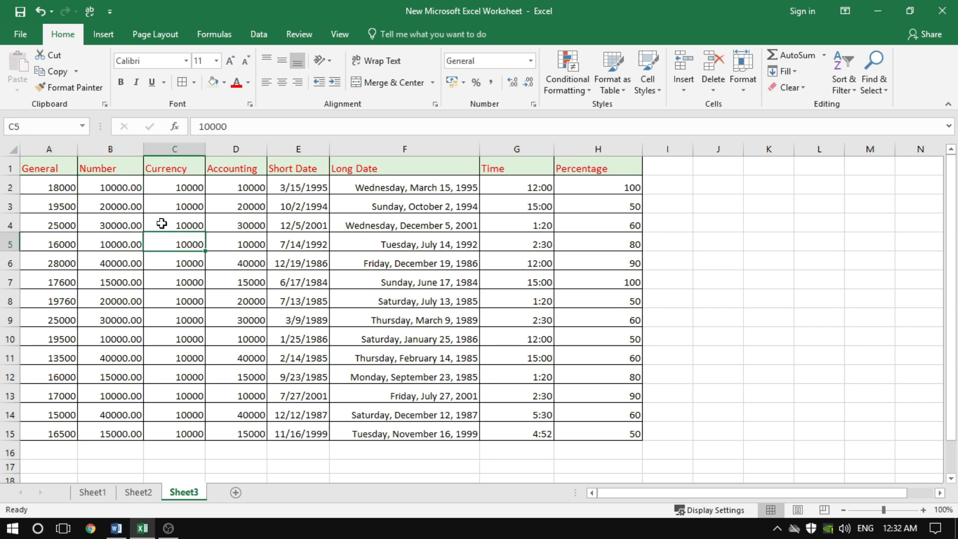
left_click(129, 188)
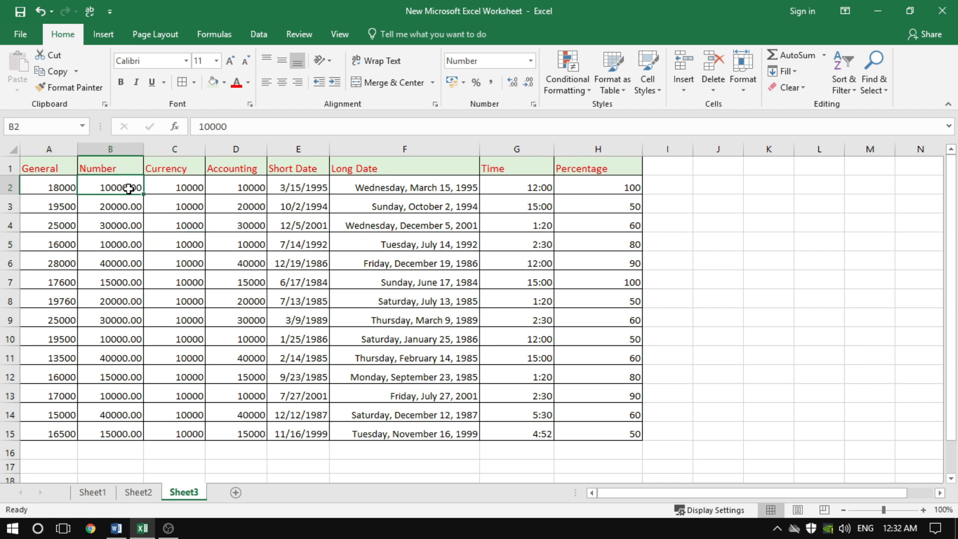
Format the values under the Currency heading, C2:C15, with the Currency format
left_click_drag(184, 190, 182, 430)
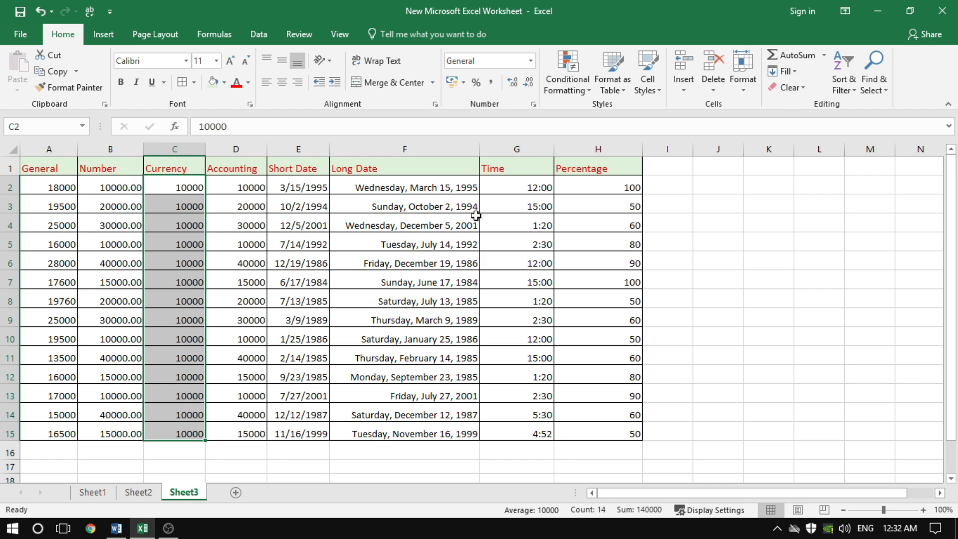
left_click(532, 61)
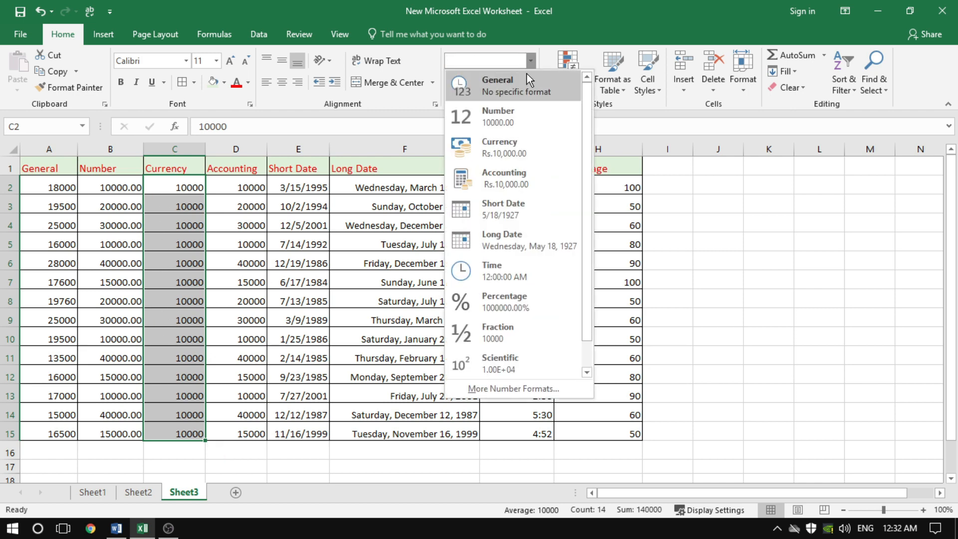
left_click(504, 144)
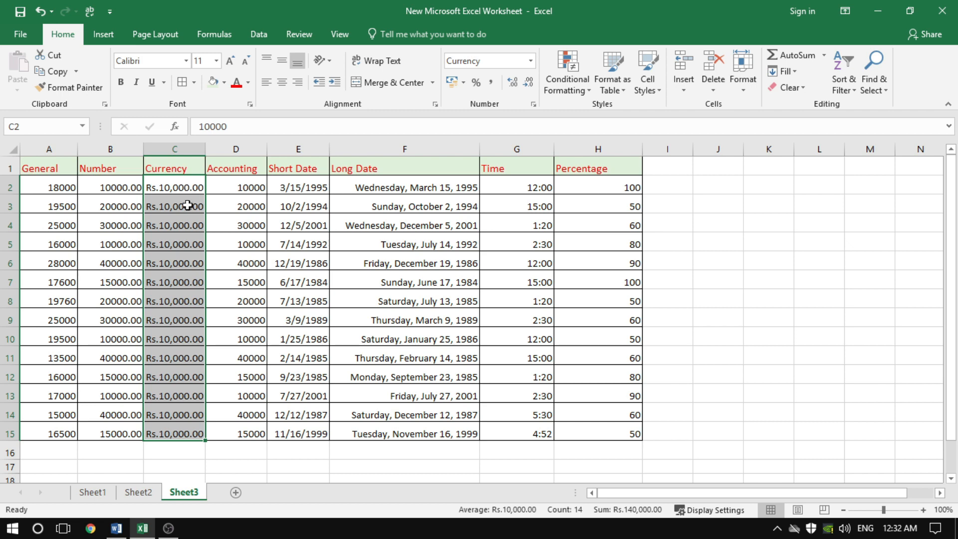
Apply the Accounting format to D2:D15 and widen column D so the amounts fit
left_click_drag(240, 187, 251, 434)
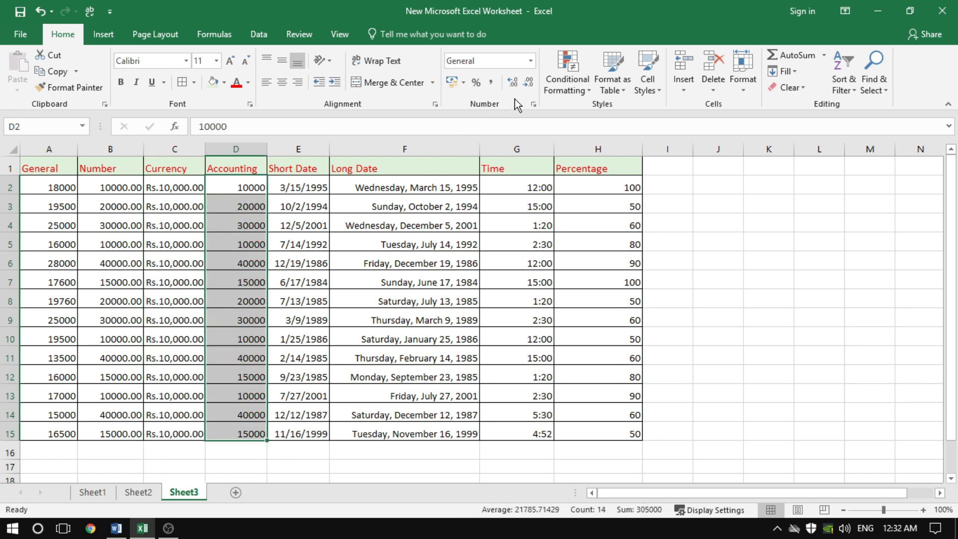
left_click(529, 60)
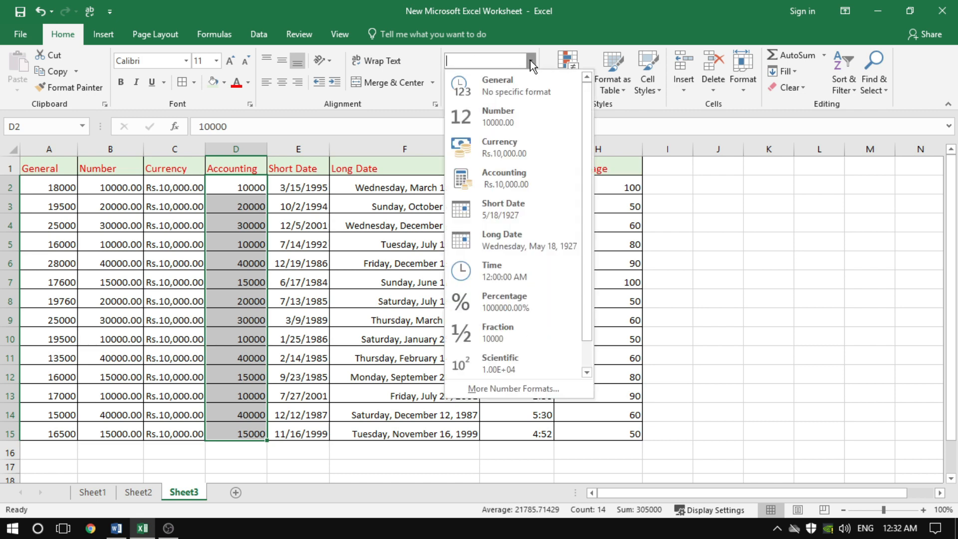
left_click(519, 177)
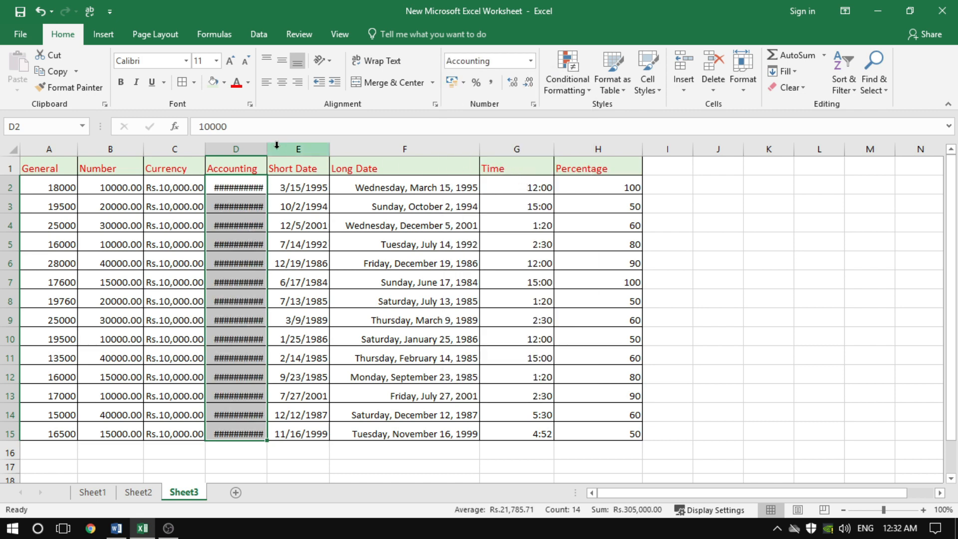
left_click_drag(271, 148, 306, 148)
left_click(309, 263)
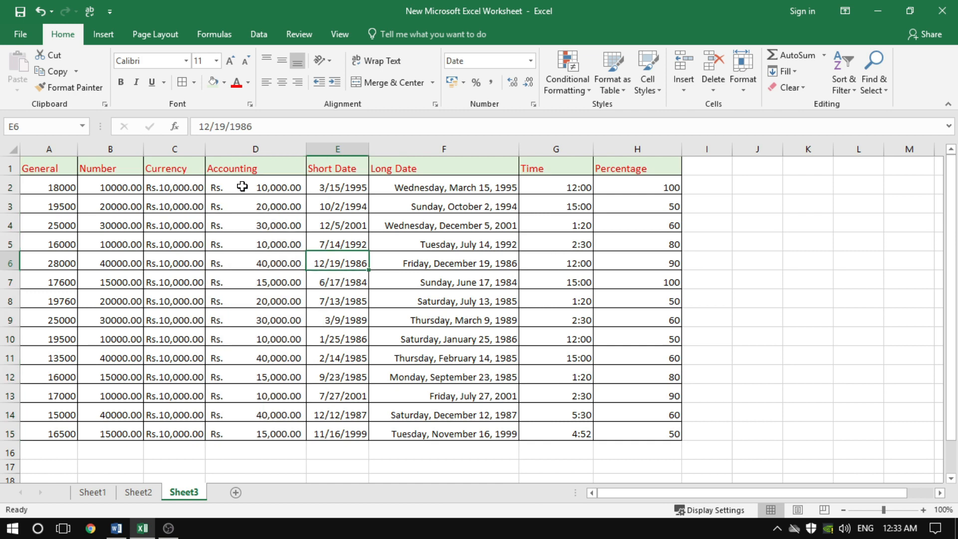
Compare the currency symbol placement and alignment in cells C2 and D2, formatted as Currency and Accounting
left_click(241, 185)
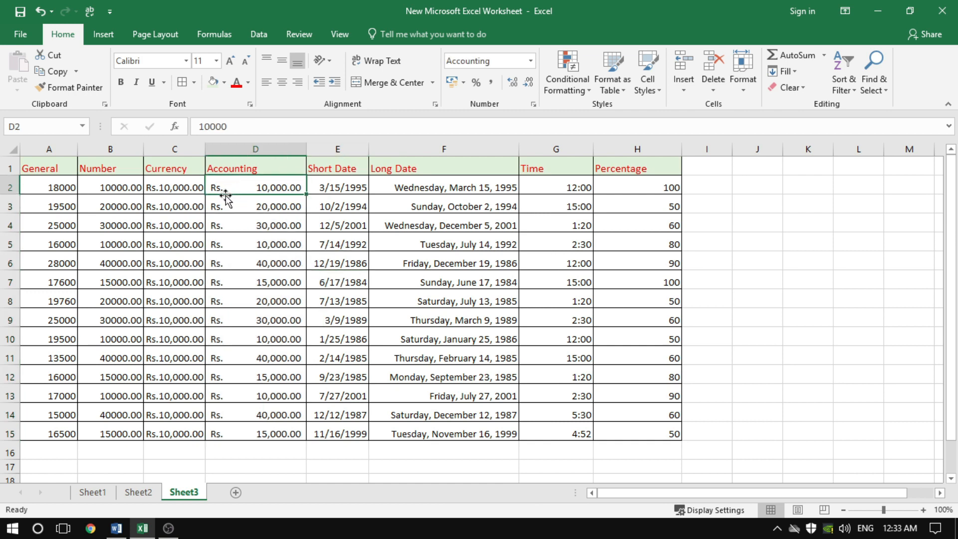
left_click(166, 187)
left_click(249, 185)
left_click(164, 187)
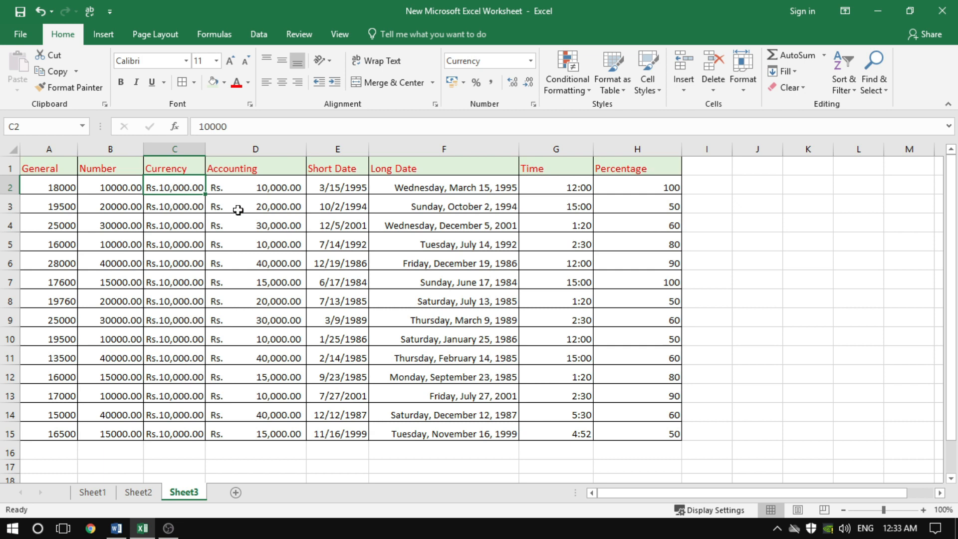
left_click(262, 186)
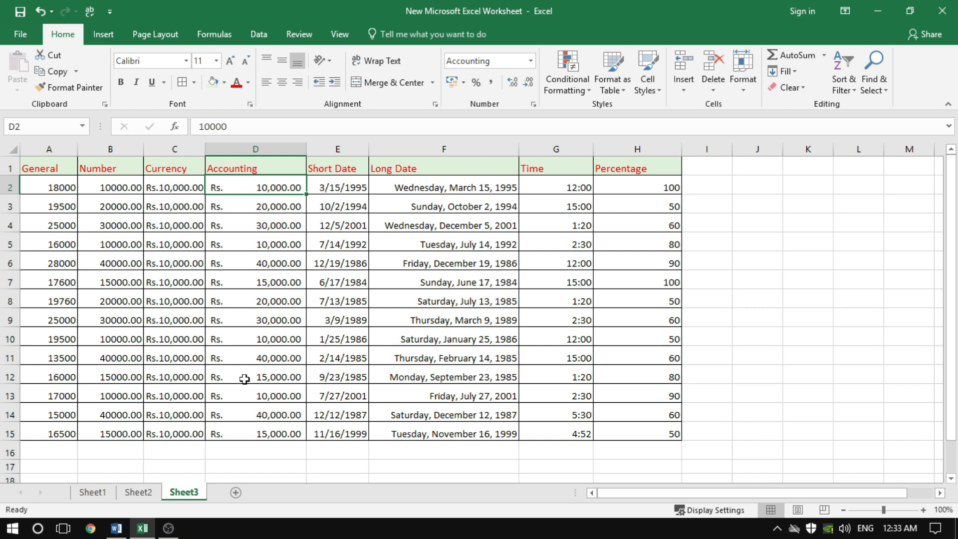
left_click(193, 188)
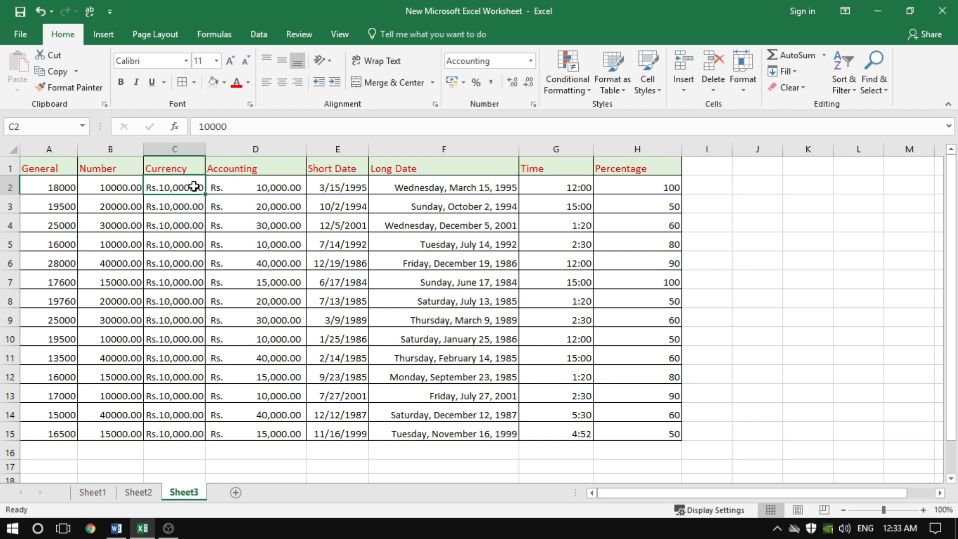
left_click(246, 186)
left_click(181, 183)
left_click(253, 183)
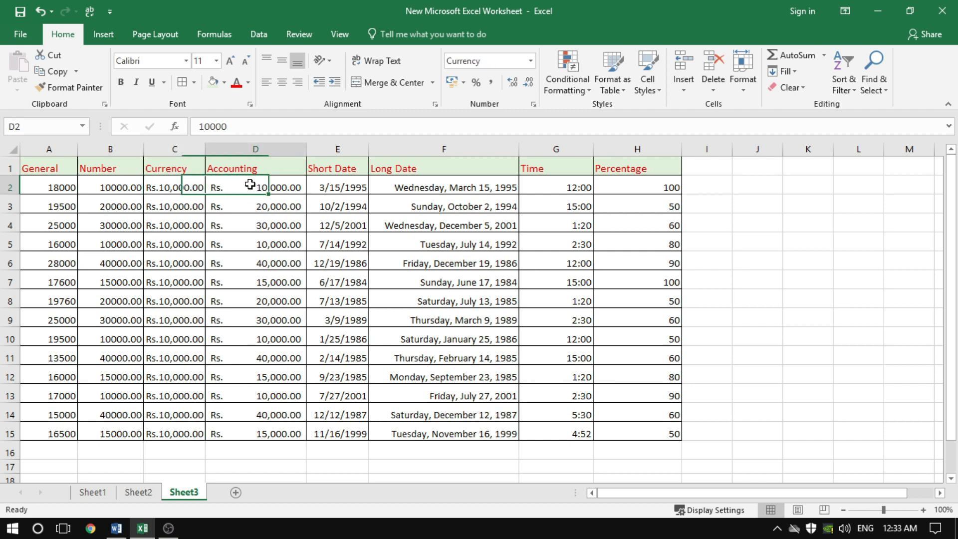
left_click(184, 187)
left_click(234, 188)
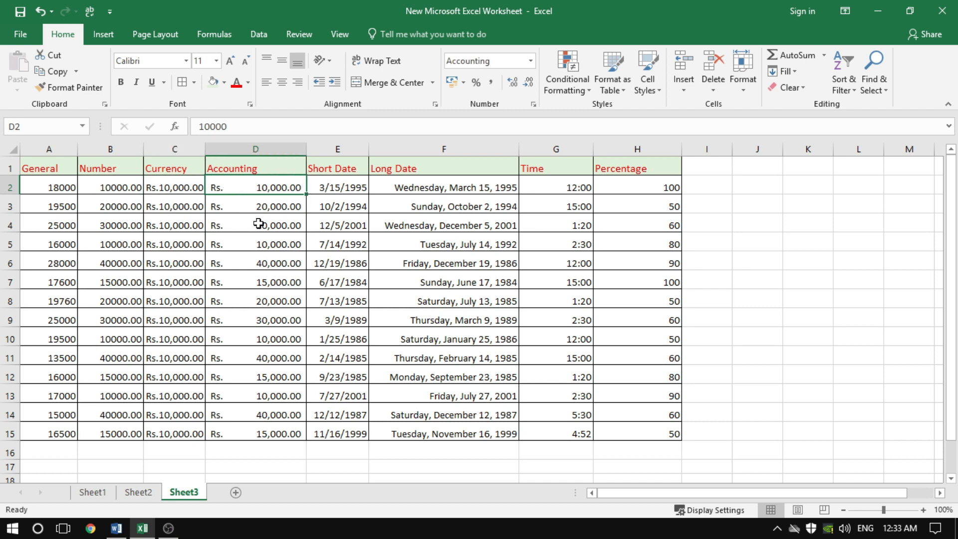
Enter 0 in C2 and D2 and compare how the Currency and Accounting formats display zero
left_click(186, 189)
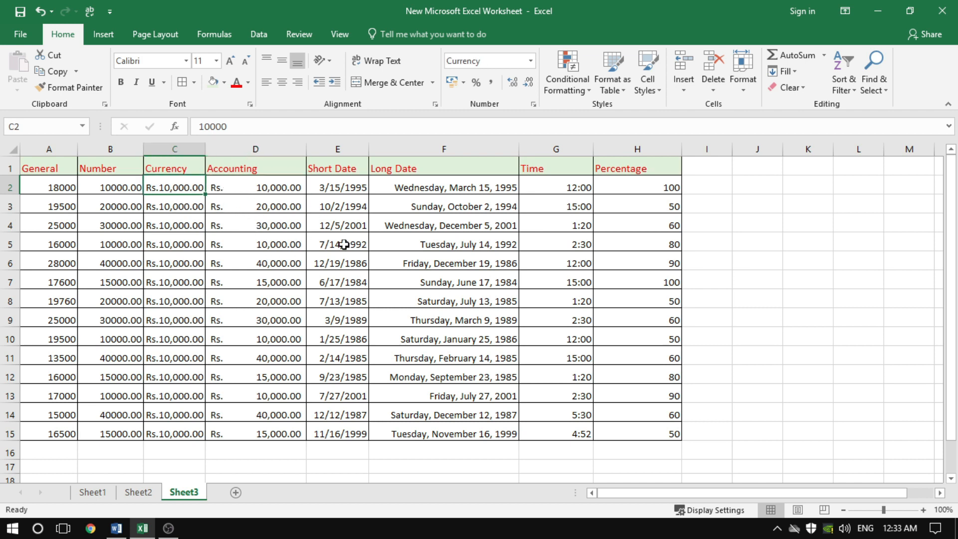
type("0")
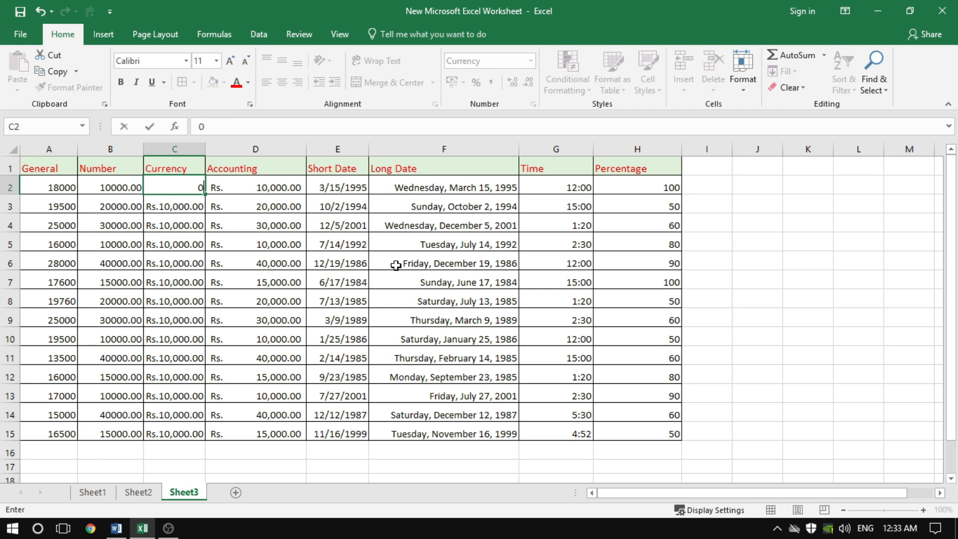
key("Return")
left_click(174, 187)
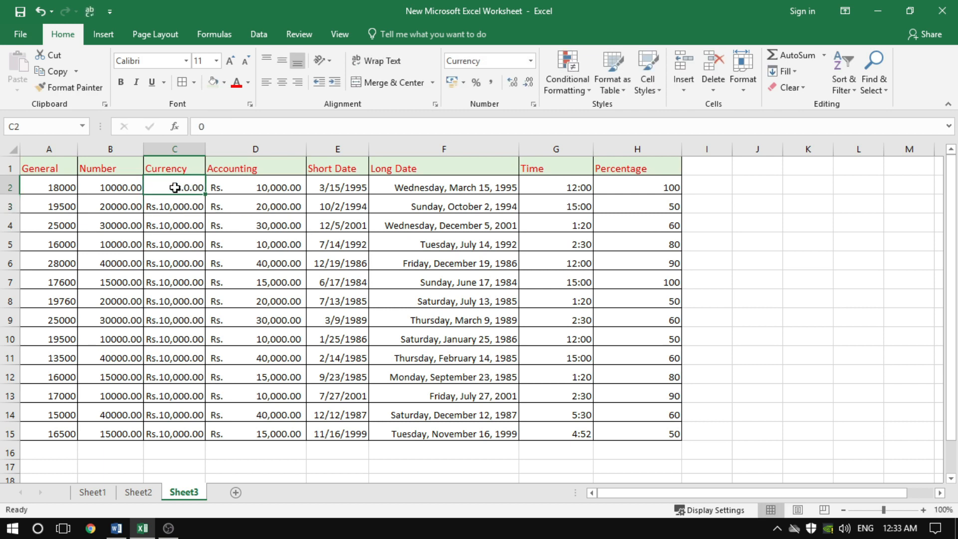
left_click(266, 190)
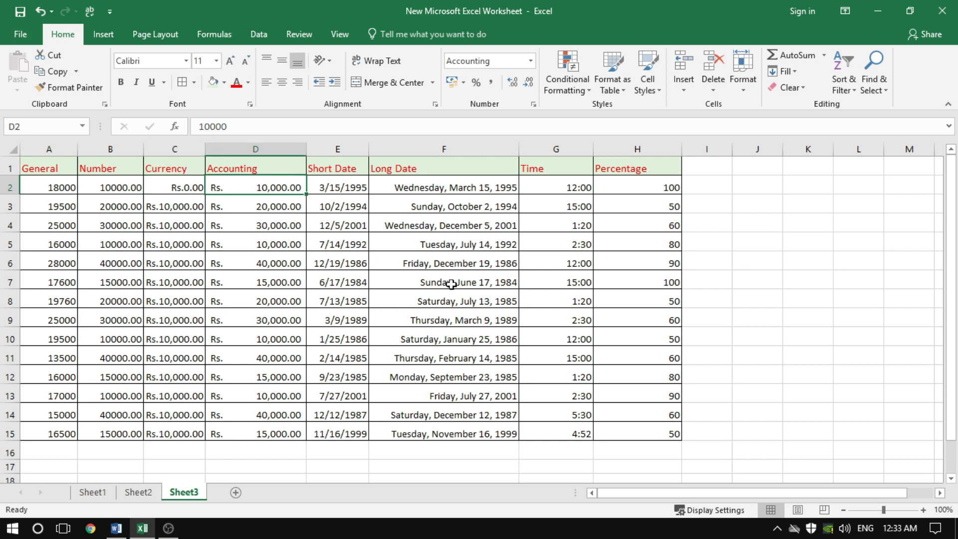
type("0")
key("Return")
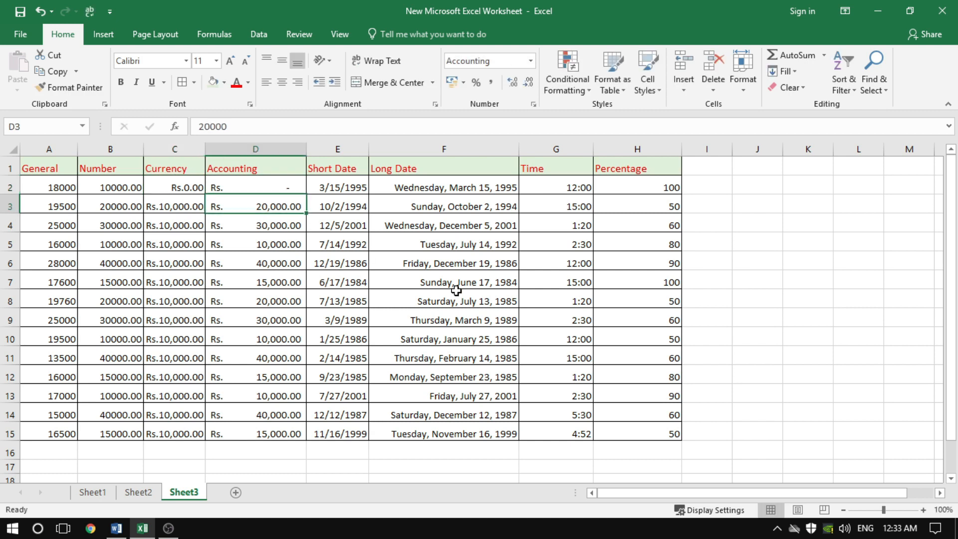
left_click(280, 188)
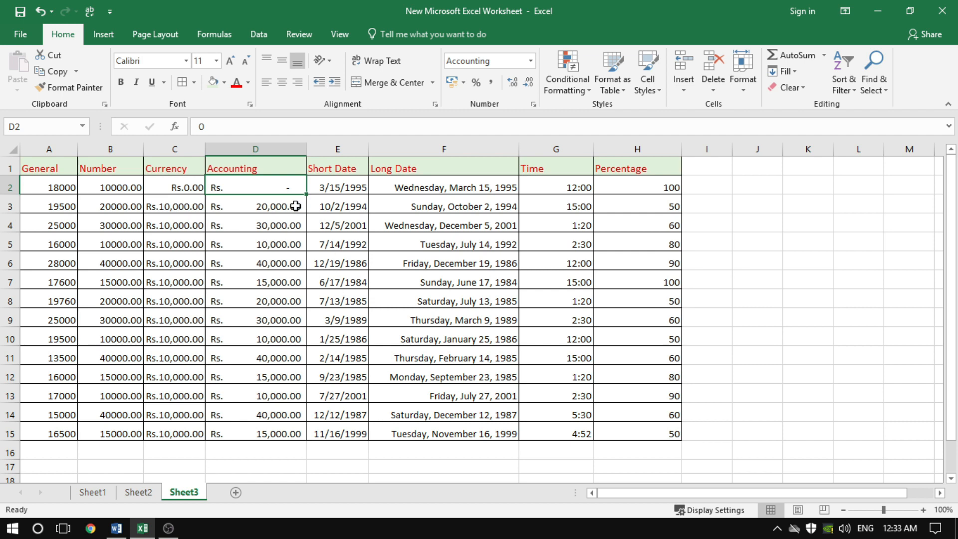
left_click(183, 191)
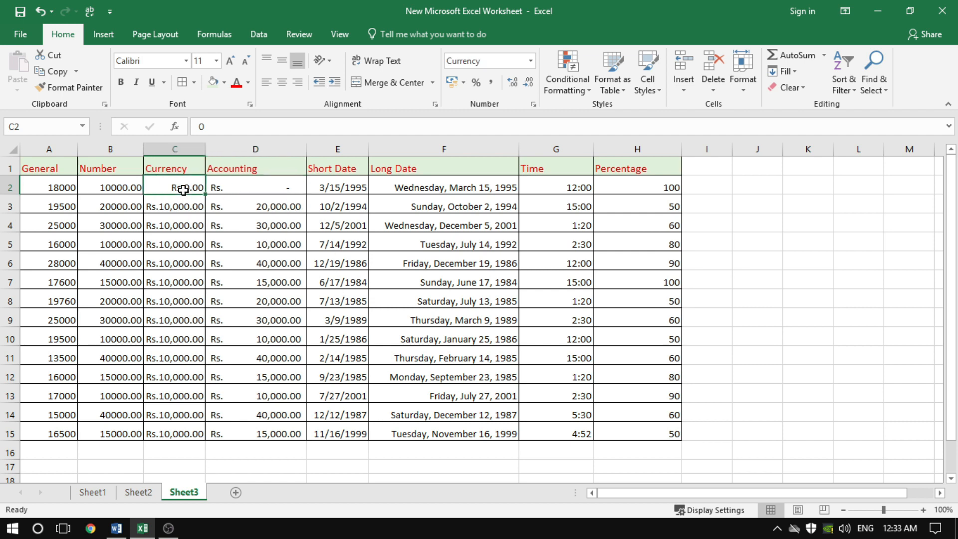
left_click(290, 190)
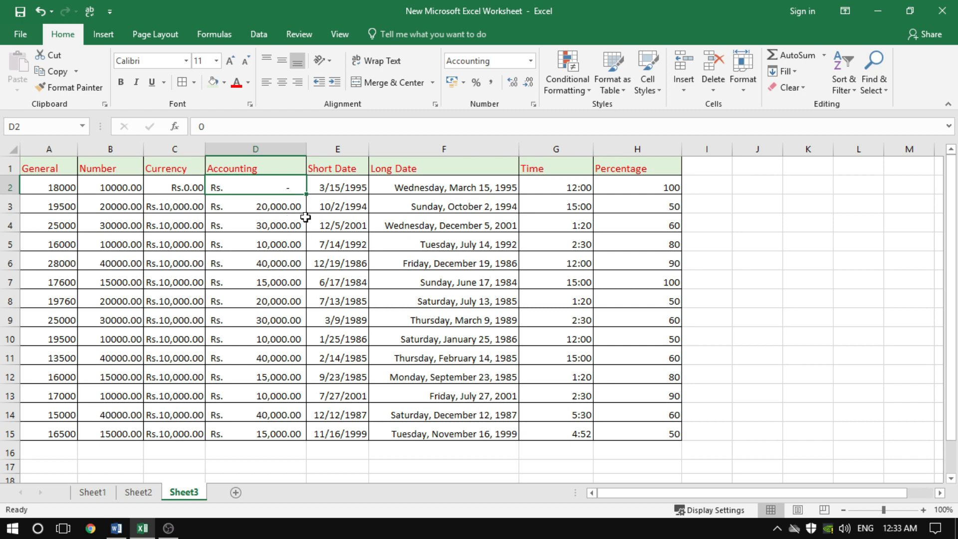
Format the dates under the Short Date heading, E2:E15, with the Short Date format
left_click(340, 186)
left_click_drag(340, 184, 355, 435)
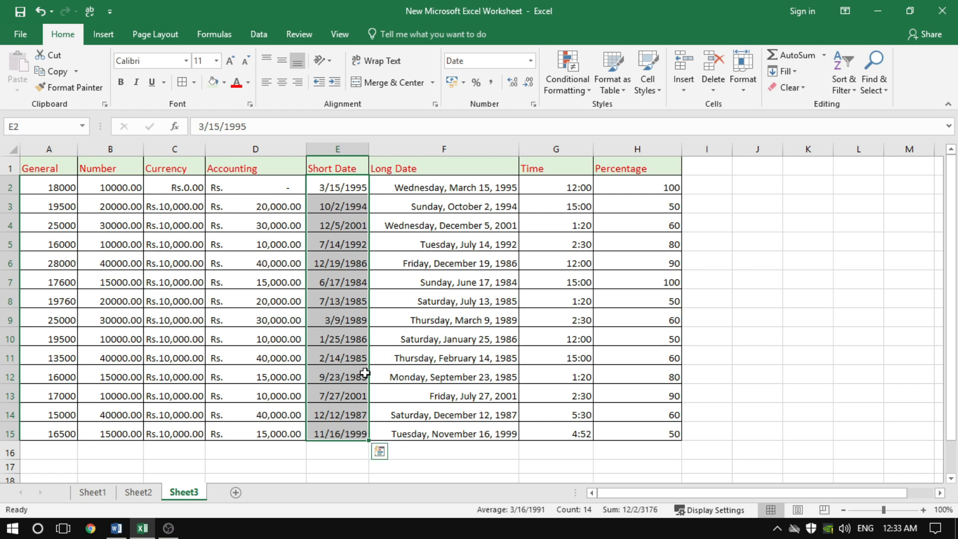
left_click(531, 61)
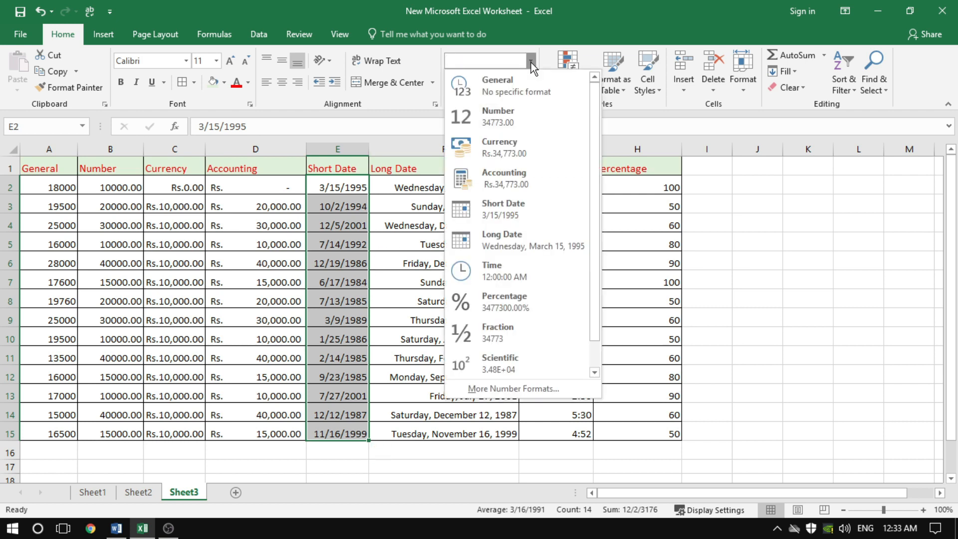
left_click(517, 216)
Switch the dates in F2:F15 to the Short Date format and back to Long Date
left_click_drag(454, 188, 465, 430)
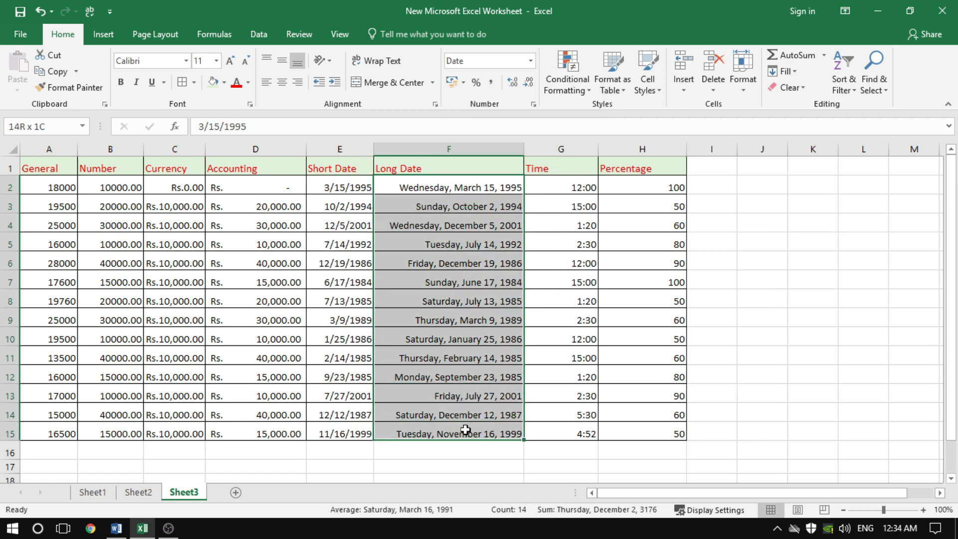
left_click(532, 61)
left_click(529, 203)
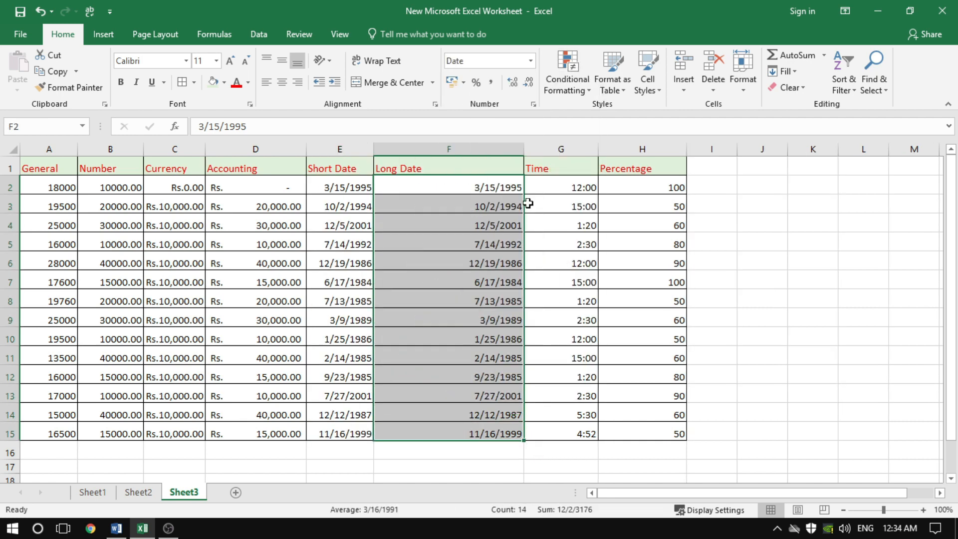
left_click(530, 61)
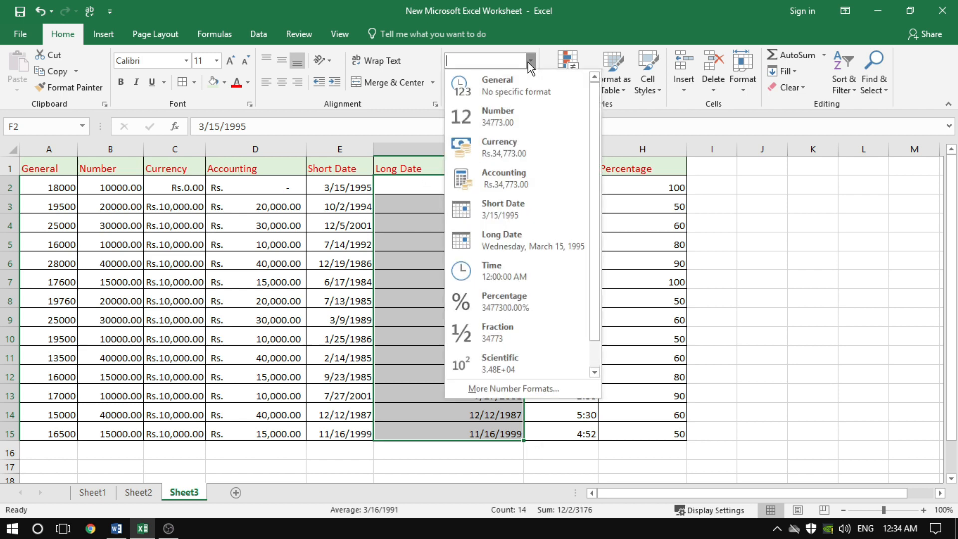
left_click(509, 239)
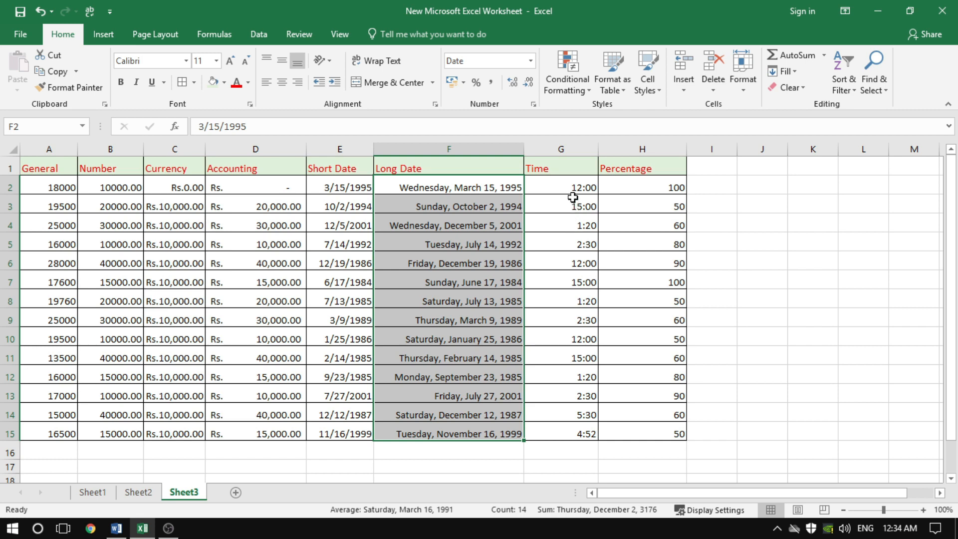
Format the times under the Time heading, G2:G15, with the Time format
left_click_drag(572, 185, 584, 432)
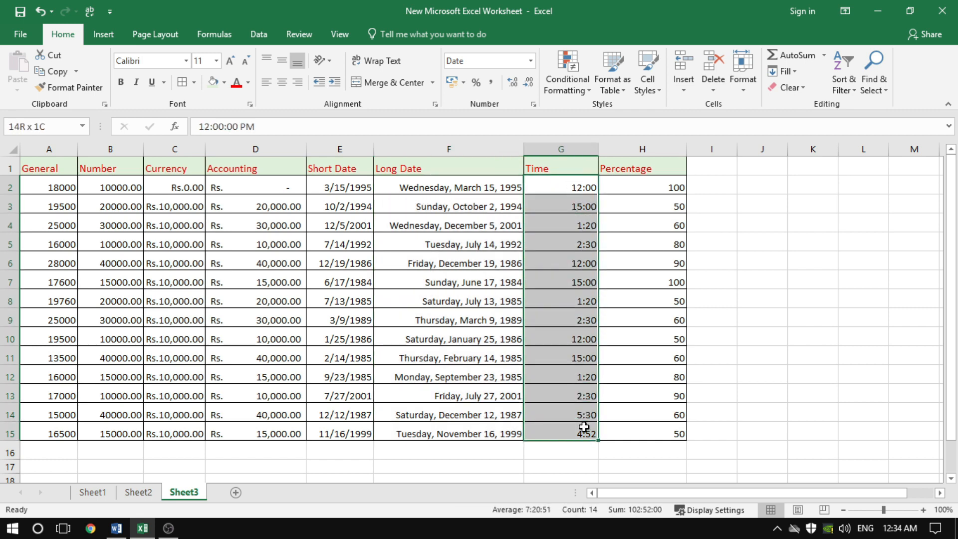
left_click(531, 62)
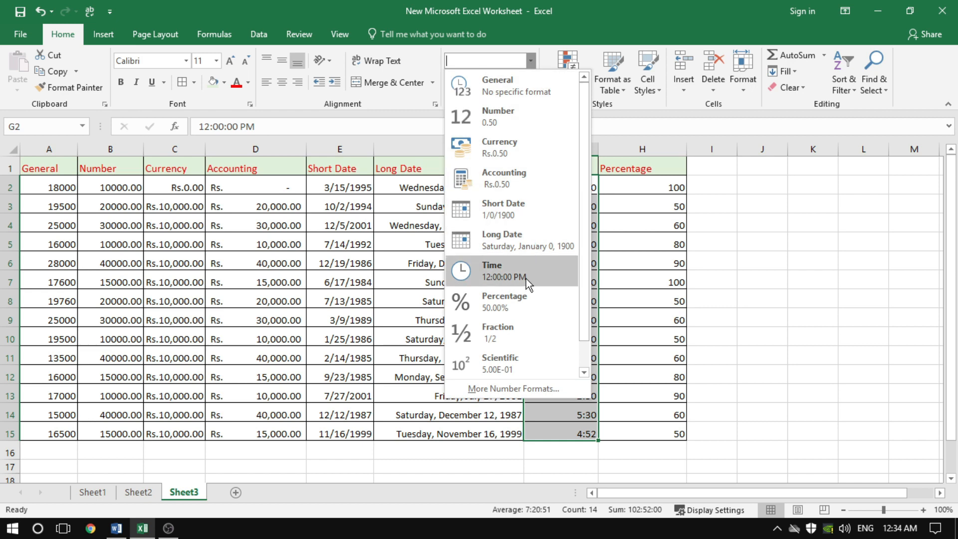
left_click(685, 248)
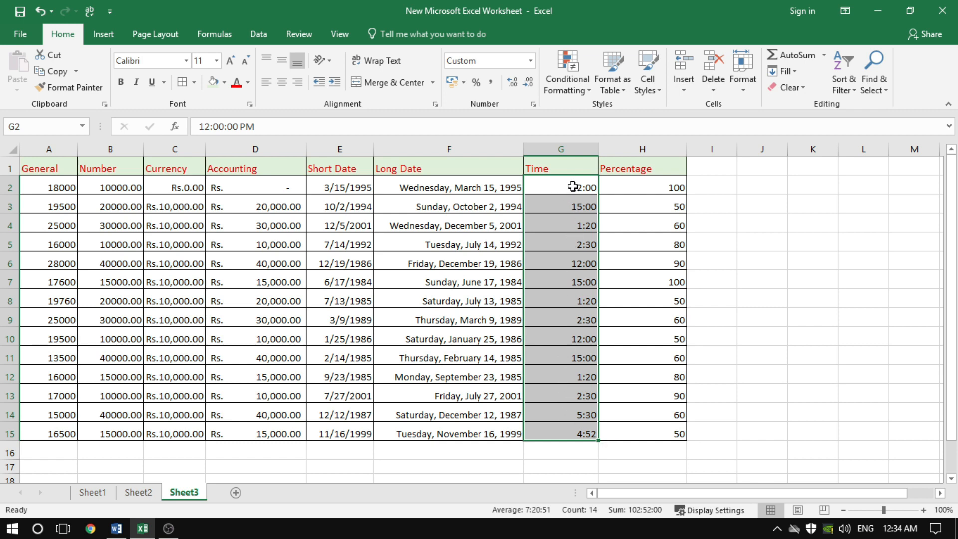
left_click(530, 61)
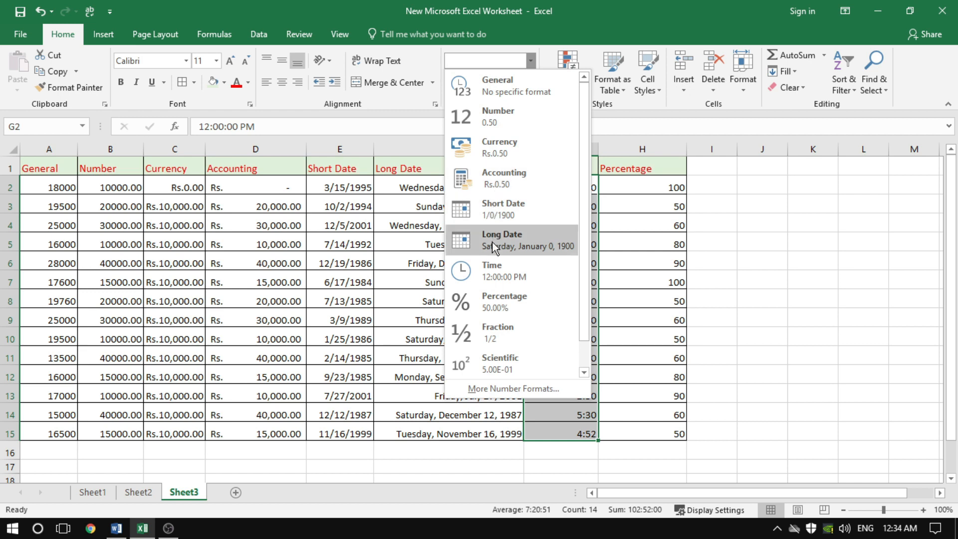
left_click(493, 270)
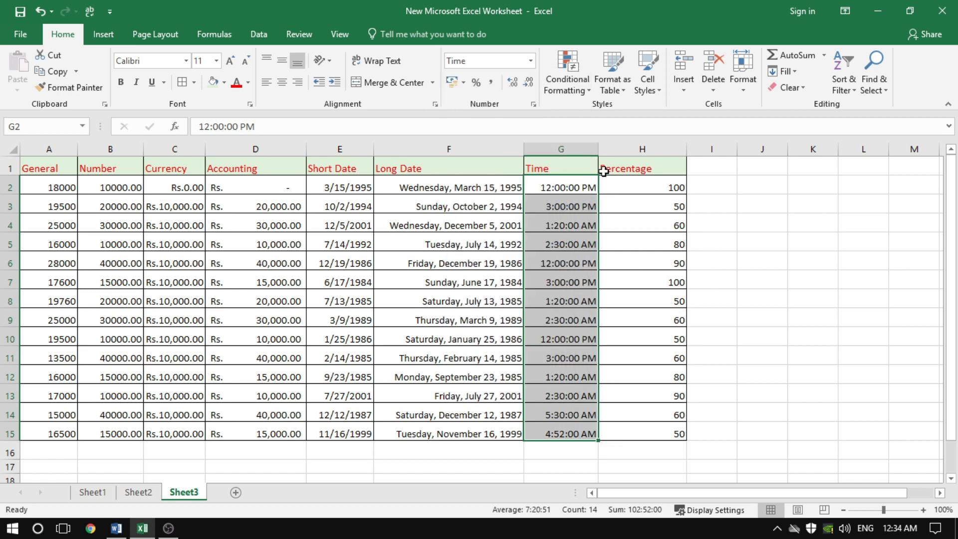
Widen column G slightly, check a few of its time cells and select G2:G15
left_click_drag(598, 148, 616, 148)
left_click(621, 243)
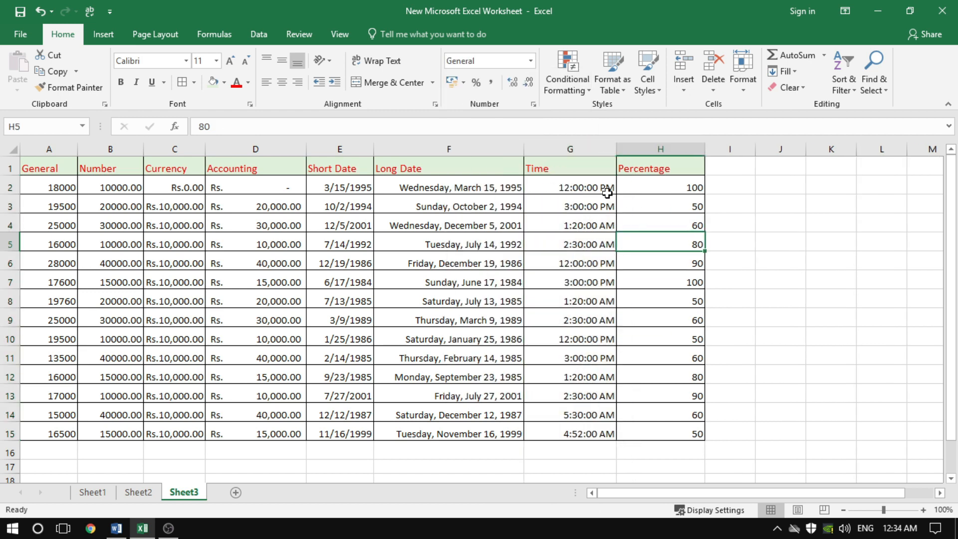
left_click(607, 306)
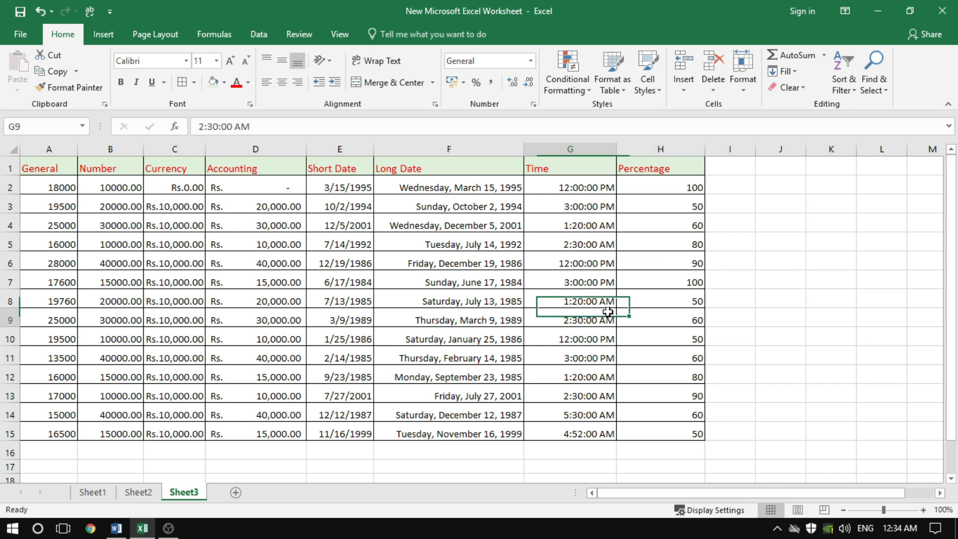
left_click(603, 263)
left_click(589, 188)
left_click_drag(588, 188, 579, 434)
Undo the widening of column G and its Time format, and reapply the Time format to G2:G15
key("ctrl+z")
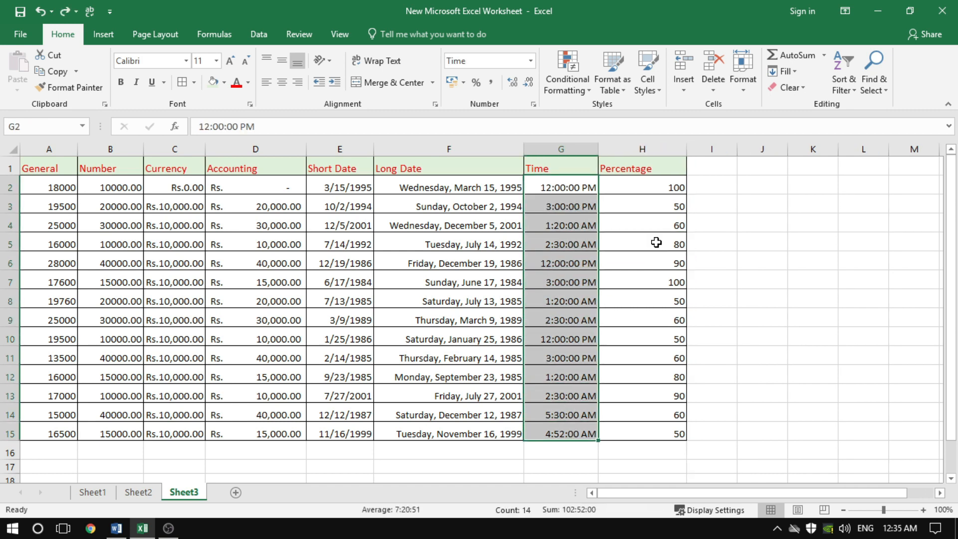
key("ctrl+z")
left_click(530, 61)
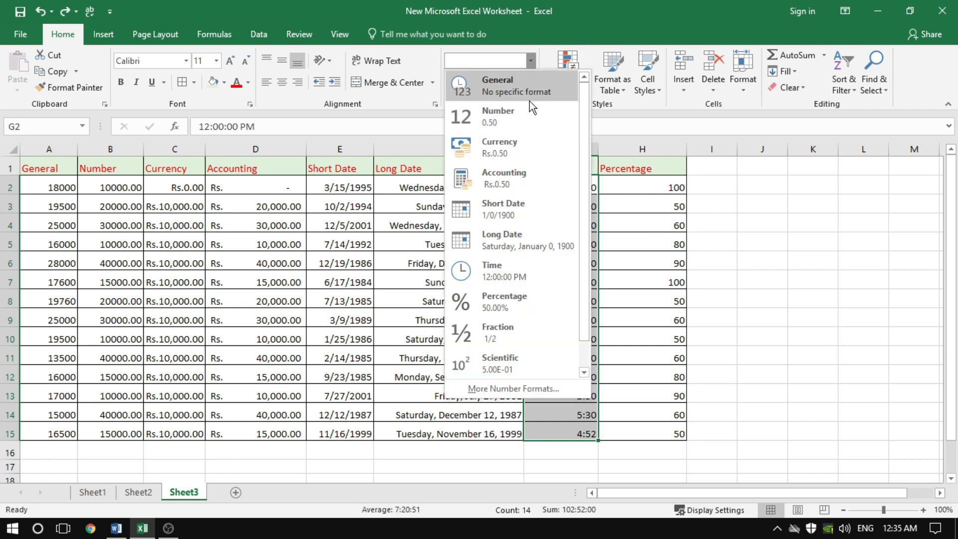
left_click(524, 276)
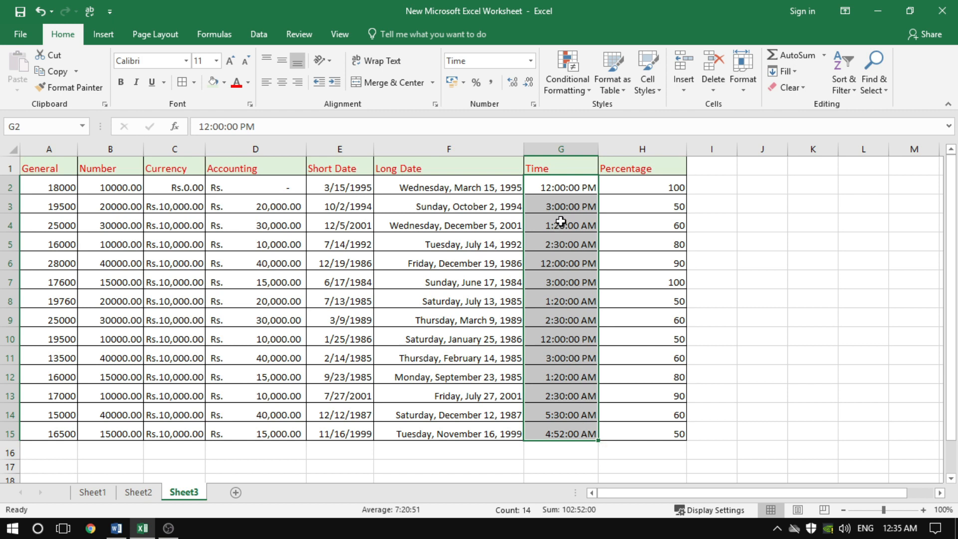
left_click(709, 249)
Format the values under the Percentage heading, H2:H15, with the Percentage format
left_click_drag(665, 188, 659, 432)
left_click(530, 60)
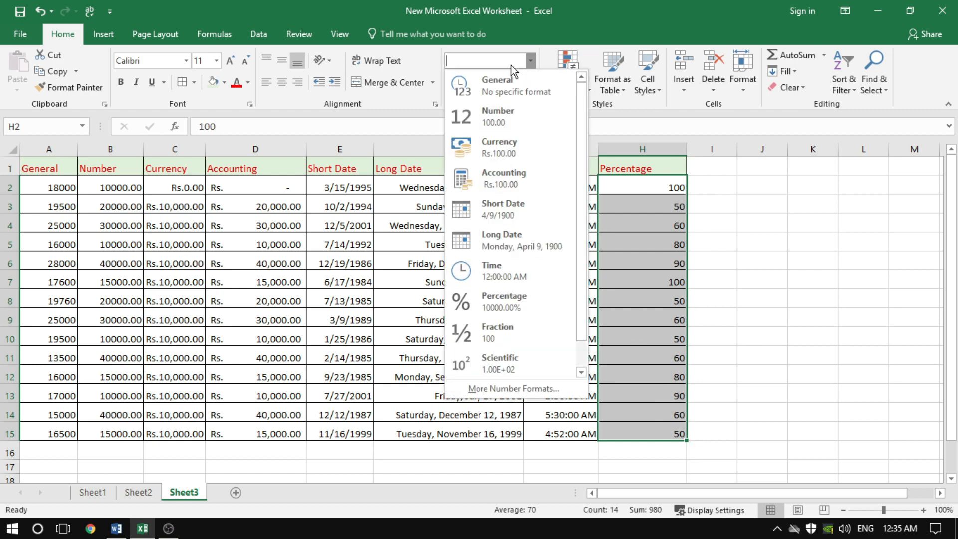
left_click(513, 307)
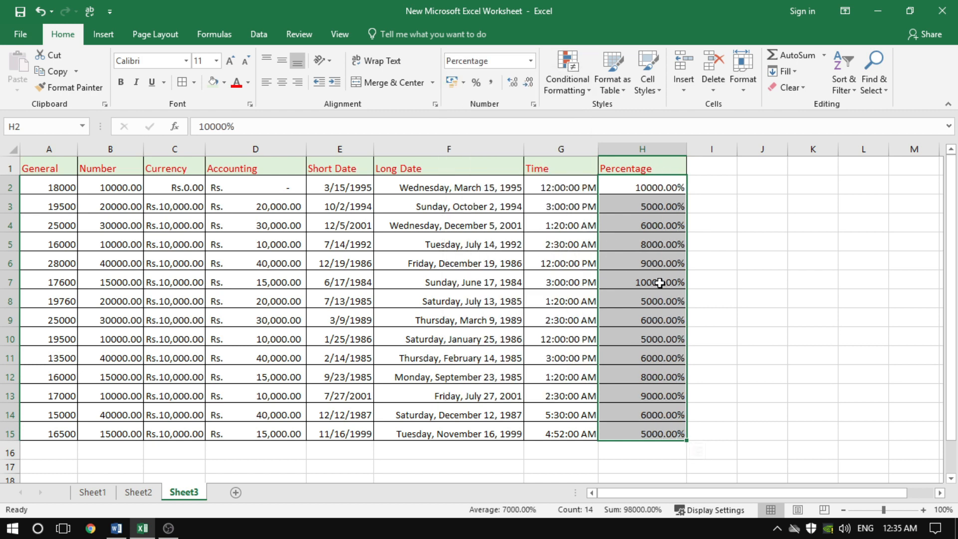
left_click(736, 332)
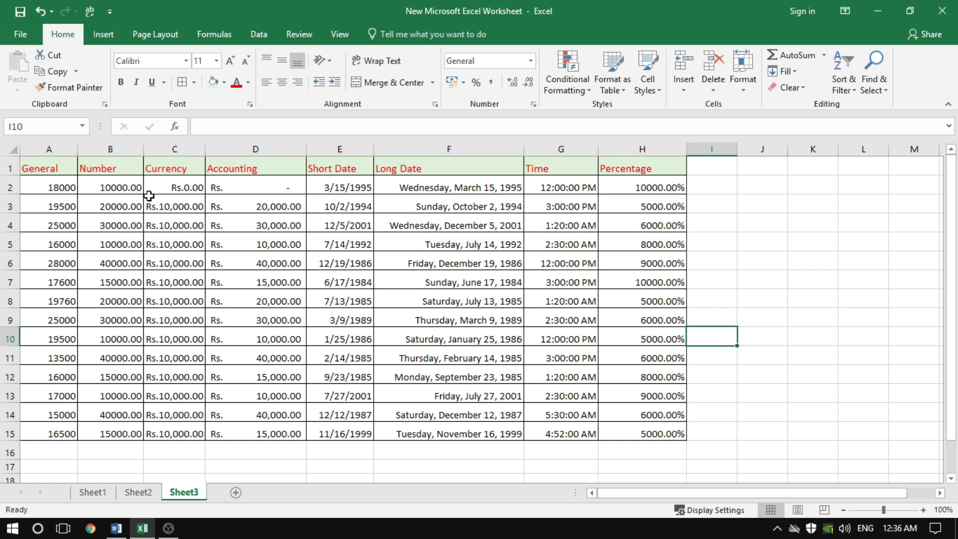
Format the General column values, A2:A15, as Currency with the $ symbol
left_click_drag(64, 188, 72, 435)
left_click(534, 105)
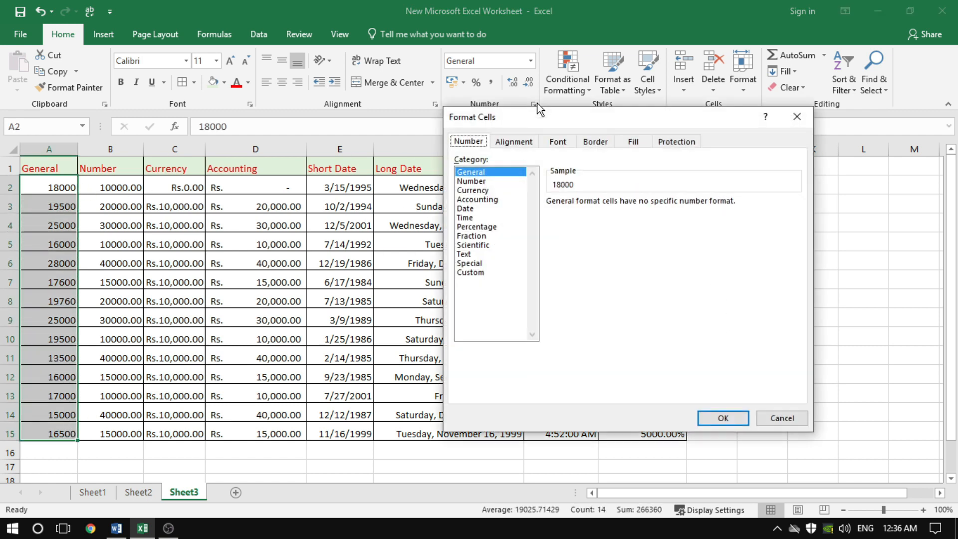
left_click(482, 193)
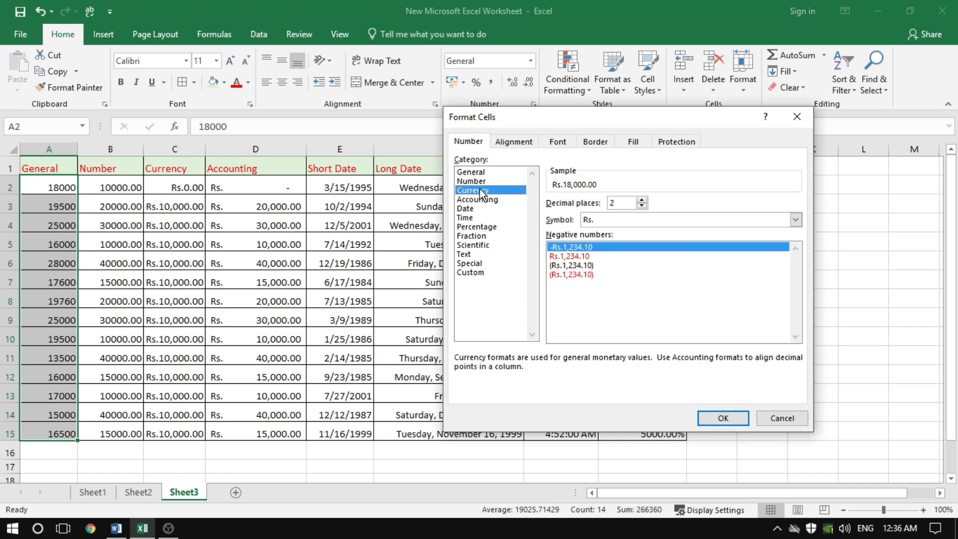
left_click(601, 221)
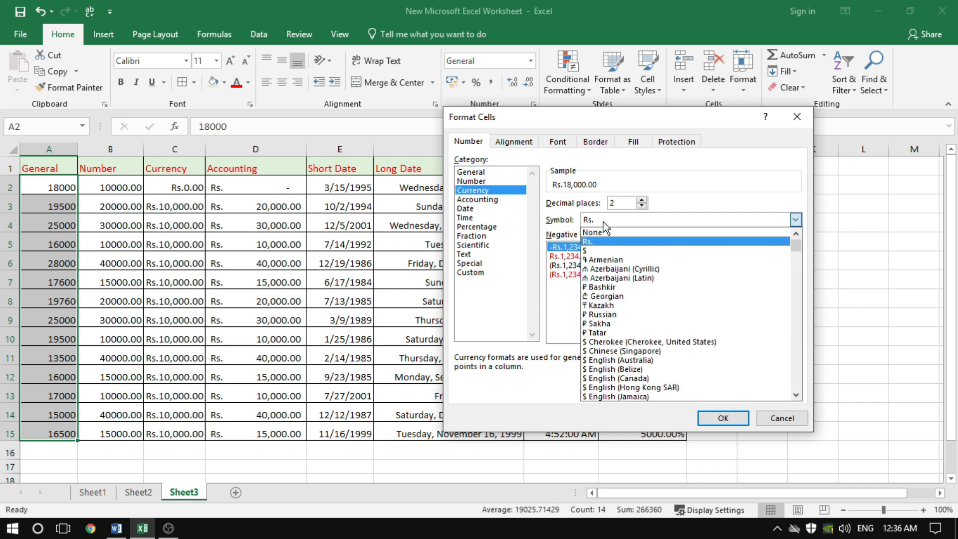
left_click(601, 251)
left_click(723, 418)
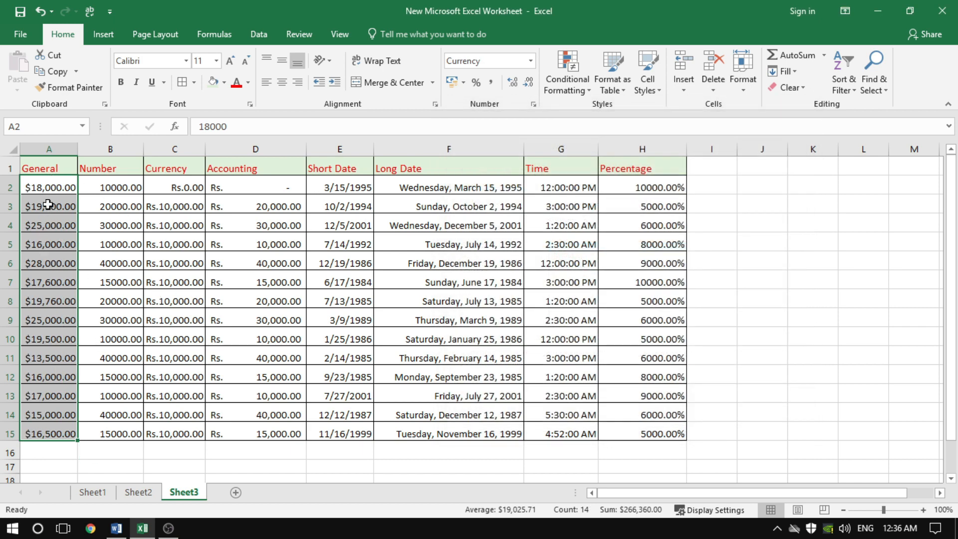
Change the currency symbol of A2:A15 to ₹ Hindi and widen column A slightly
left_click(533, 103)
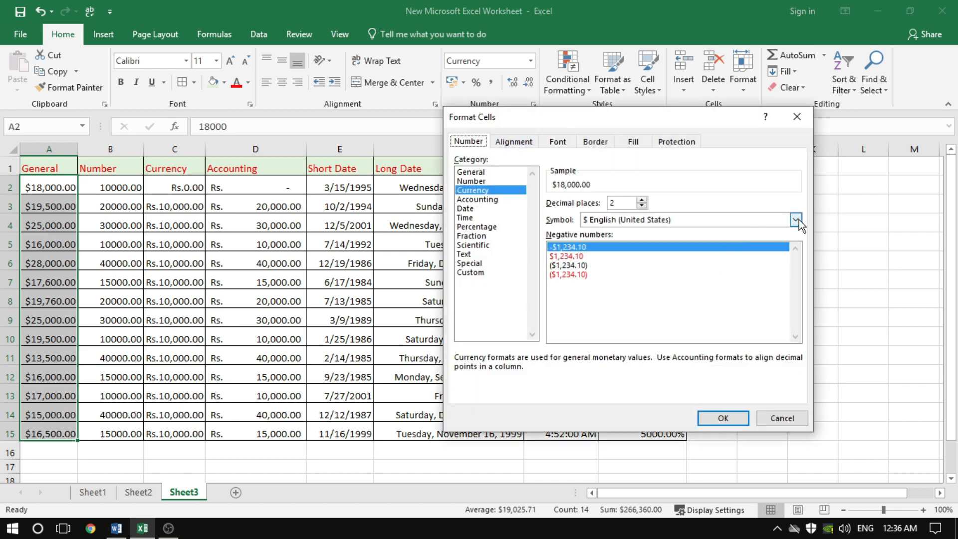
left_click(795, 220)
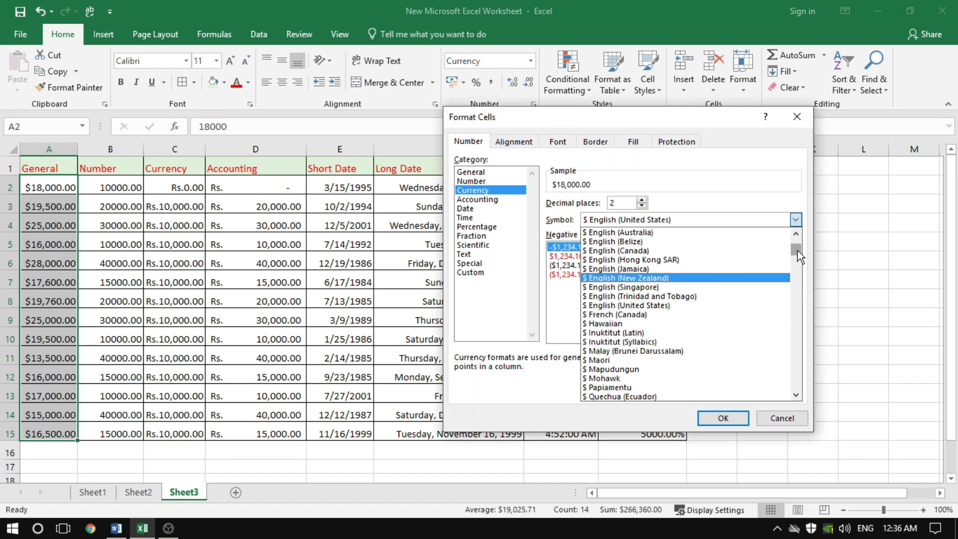
left_click_drag(797, 251, 801, 280)
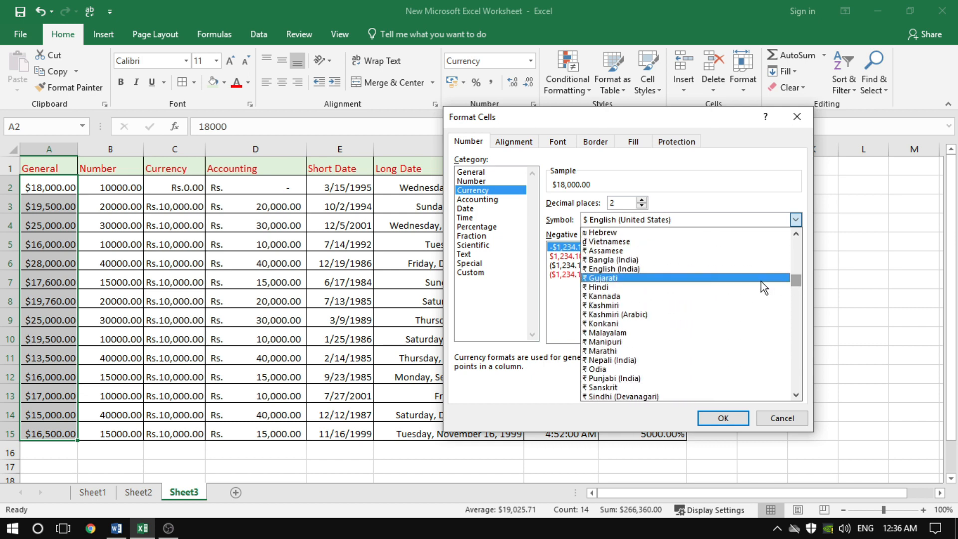
left_click(609, 286)
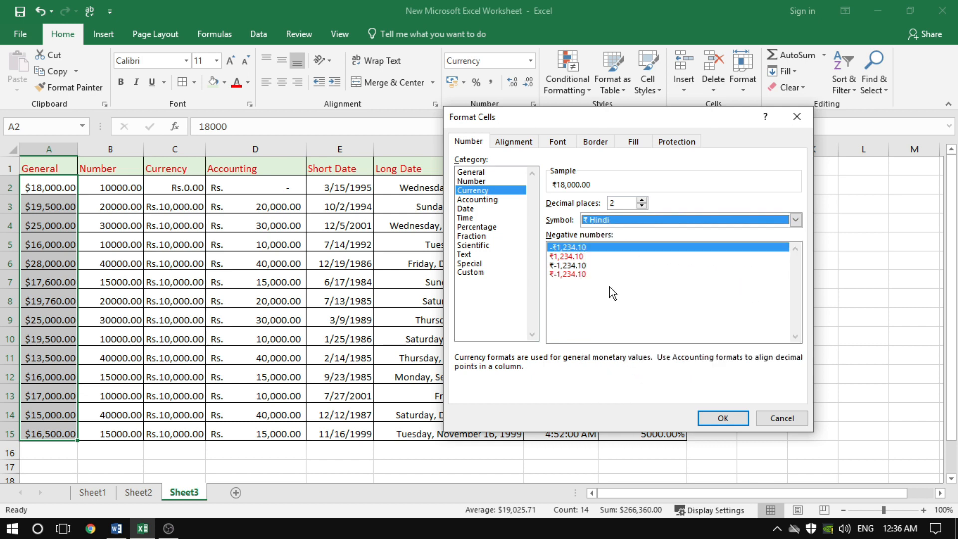
left_click(722, 418)
left_click_drag(78, 149, 86, 150)
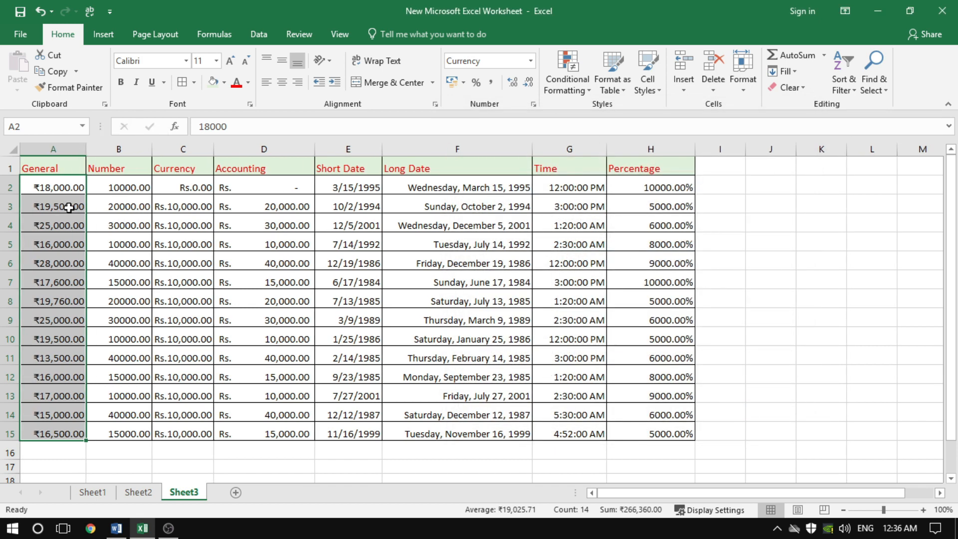
Check the rupee amounts in column A and examine the Custom format code behind A2:A15 without changing it
left_click(53, 222)
left_click(51, 188)
left_click(50, 220)
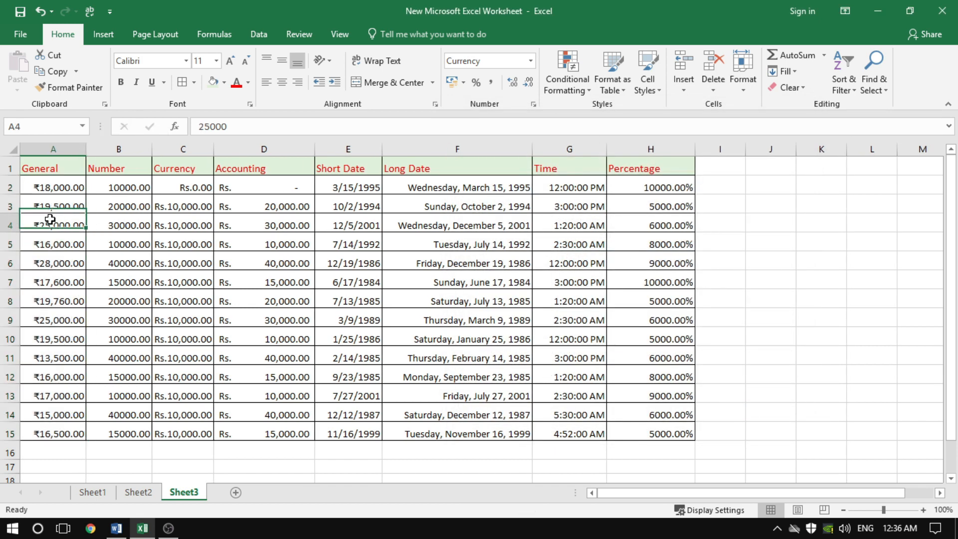
left_click(54, 189)
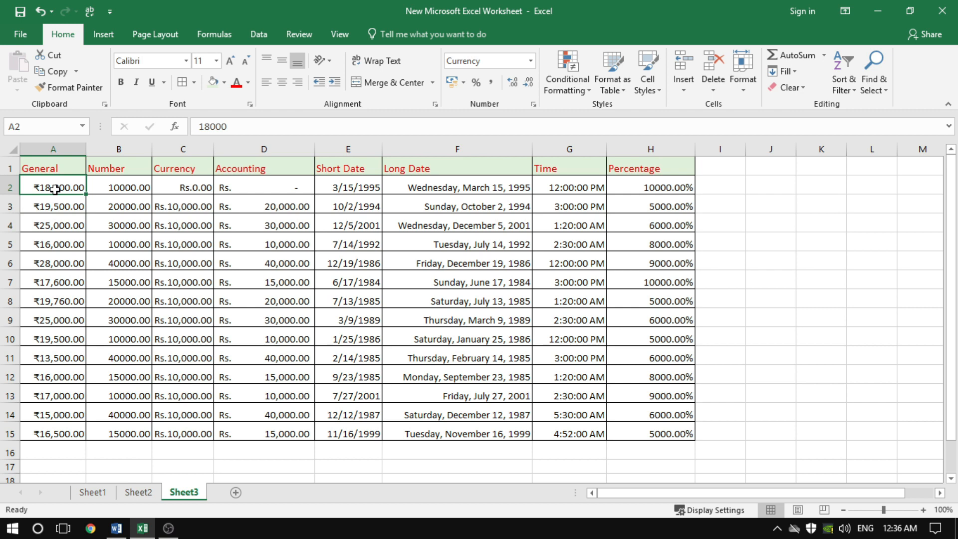
left_click(55, 207)
left_click_drag(54, 188, 52, 434)
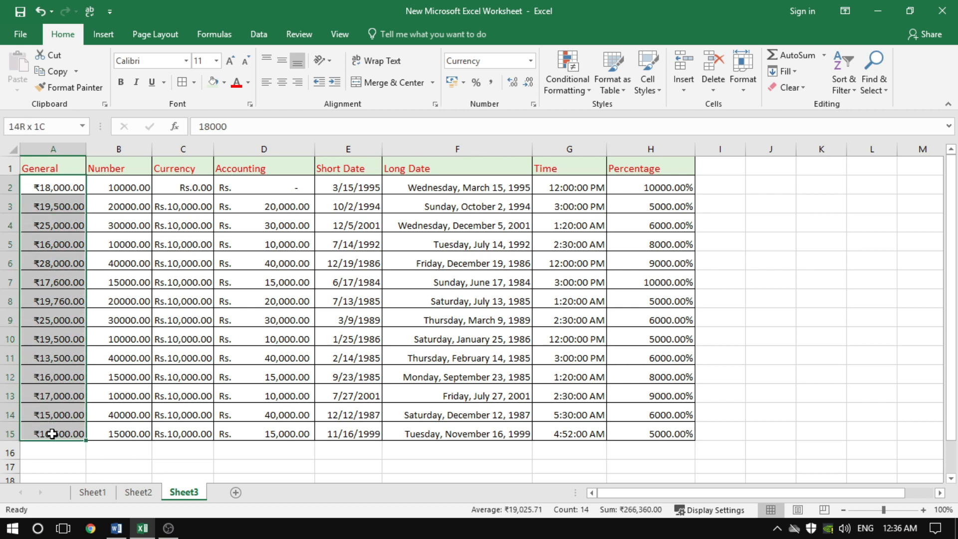
left_click(532, 104)
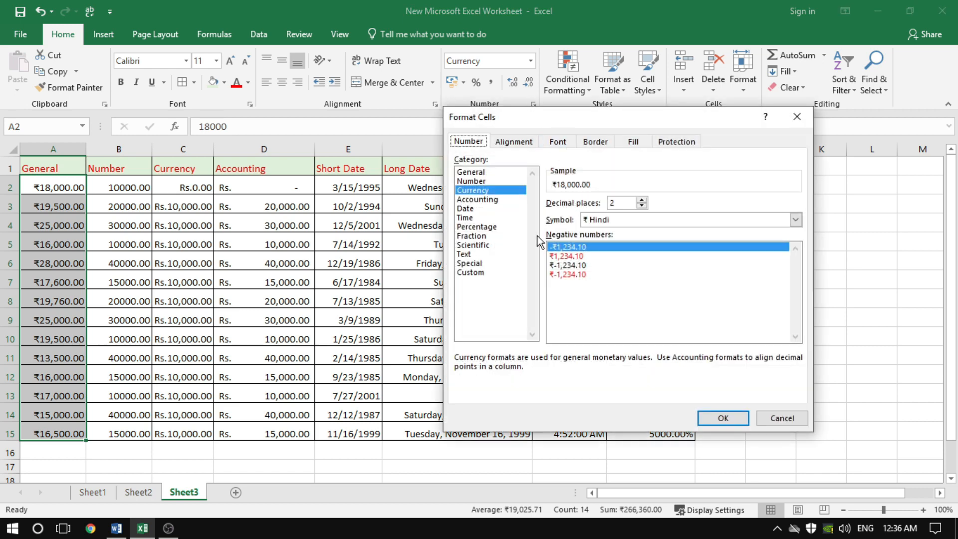
left_click(473, 273)
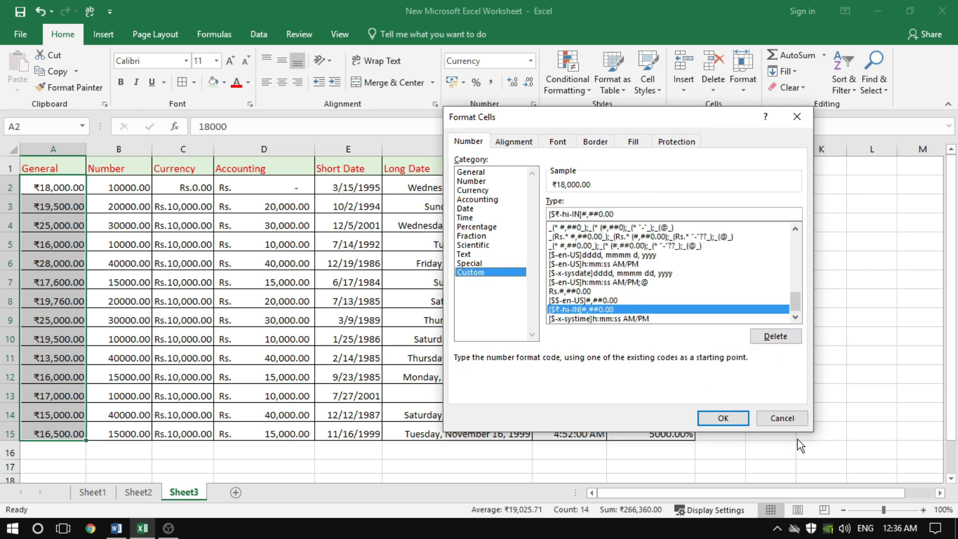
left_click(781, 418)
Apply the custom date format dd/mm/yyyy to the Short Date column, E2:E15
left_click(365, 299)
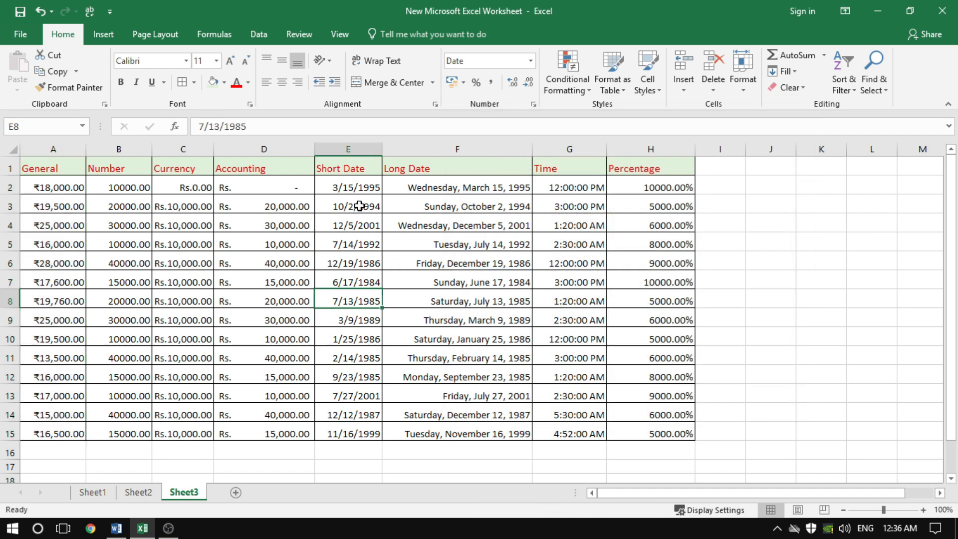
left_click_drag(347, 188, 348, 442)
left_click(534, 104)
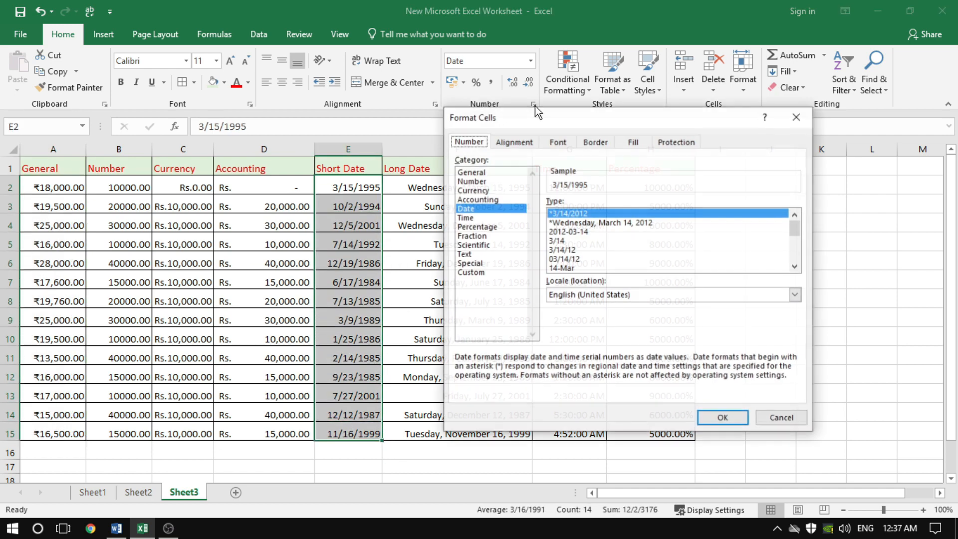
left_click(471, 272)
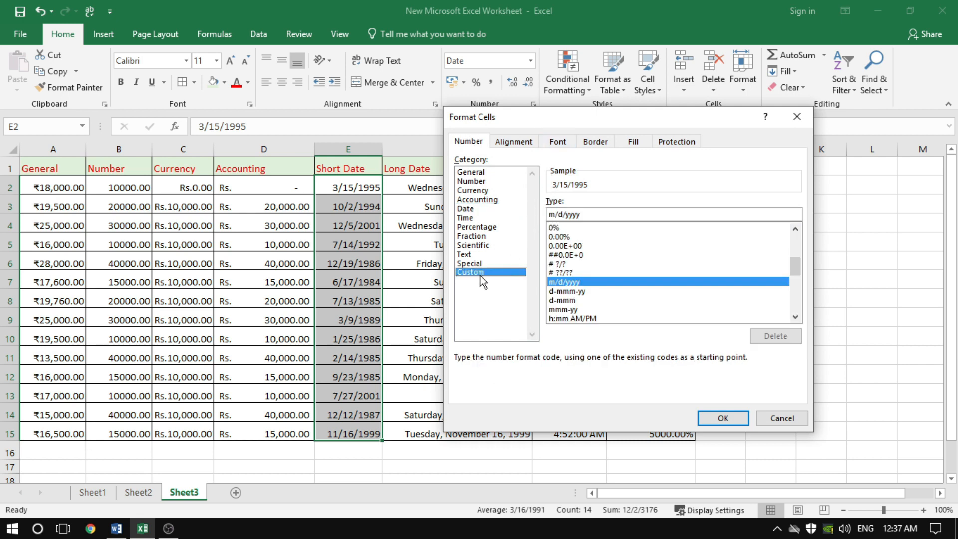
left_click_drag(588, 118, 663, 140)
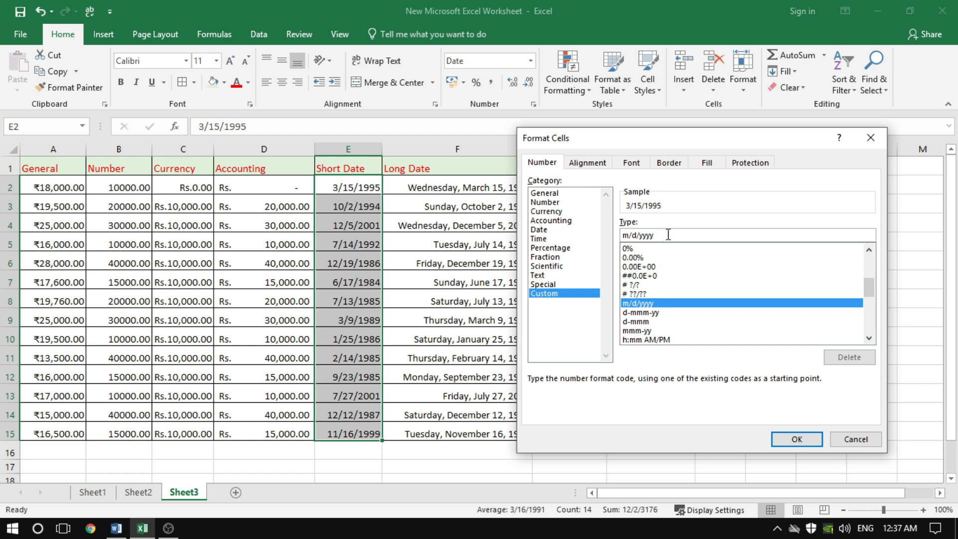
key("BackSpace")
key("BackSpace")
key("BackSpace")
key("BackSpace")
key("BackSpace")
key("BackSpace")
key("BackSpace")
key("BackSpace")
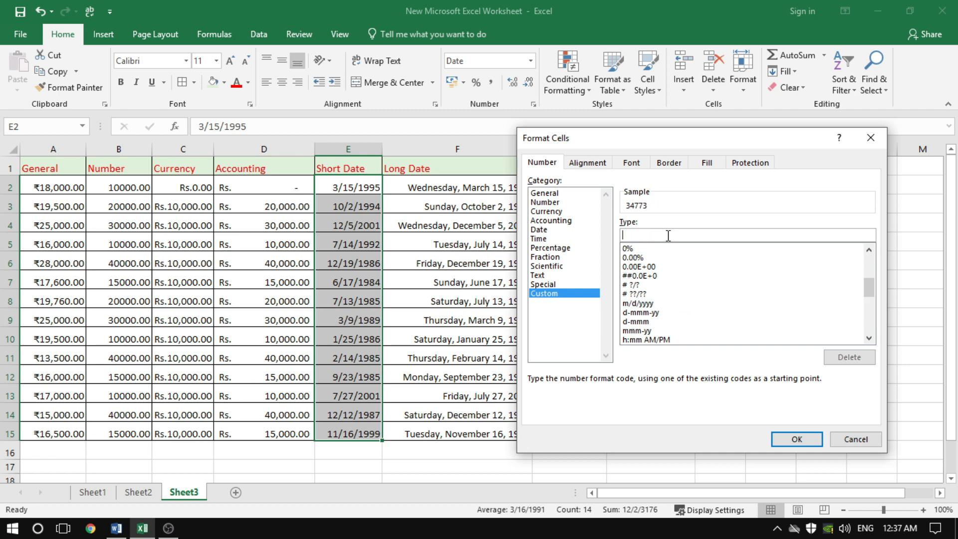
type("dd/mm/yyyy")
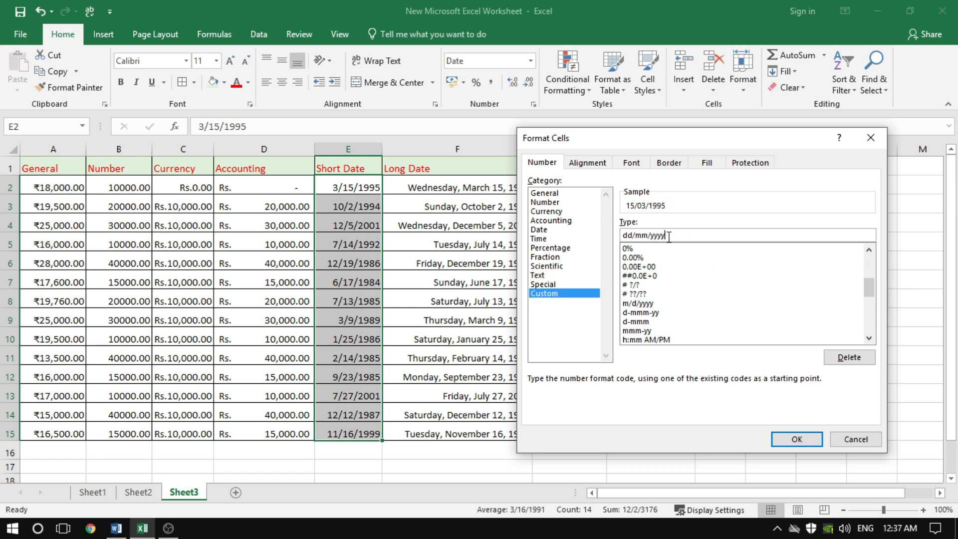
left_click(809, 441)
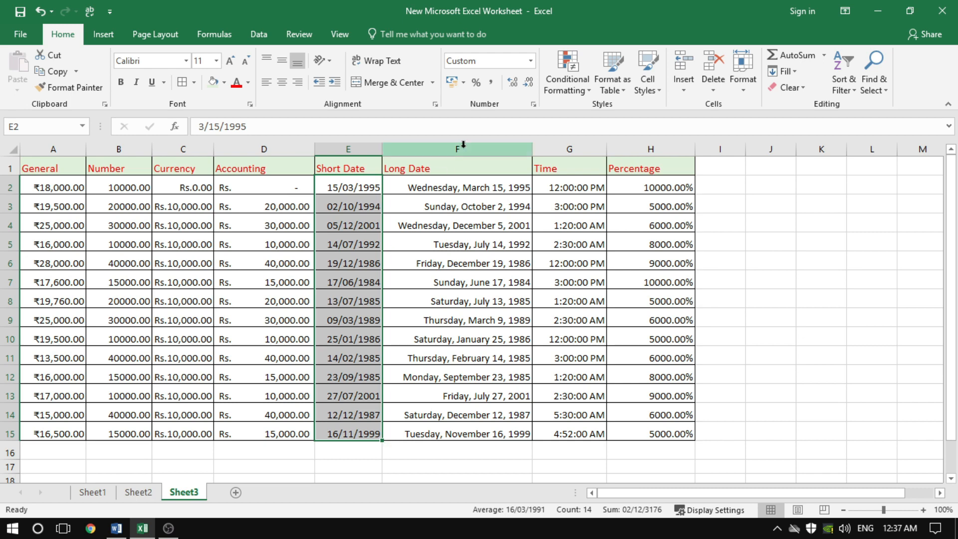
Apply the custom date format mm/dd/yy to the Short Date column, E2:E15
left_click(533, 104)
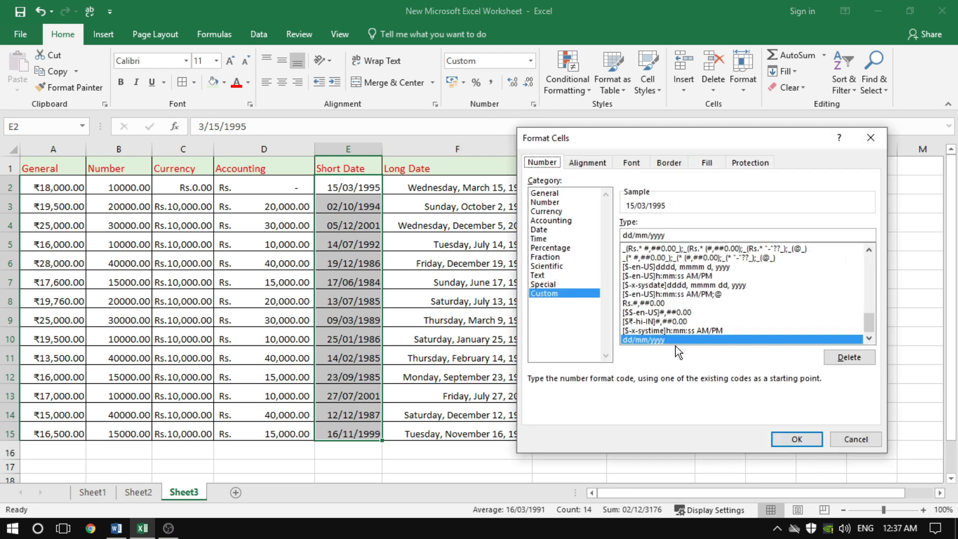
left_click(673, 233)
left_click_drag(681, 234, 595, 232)
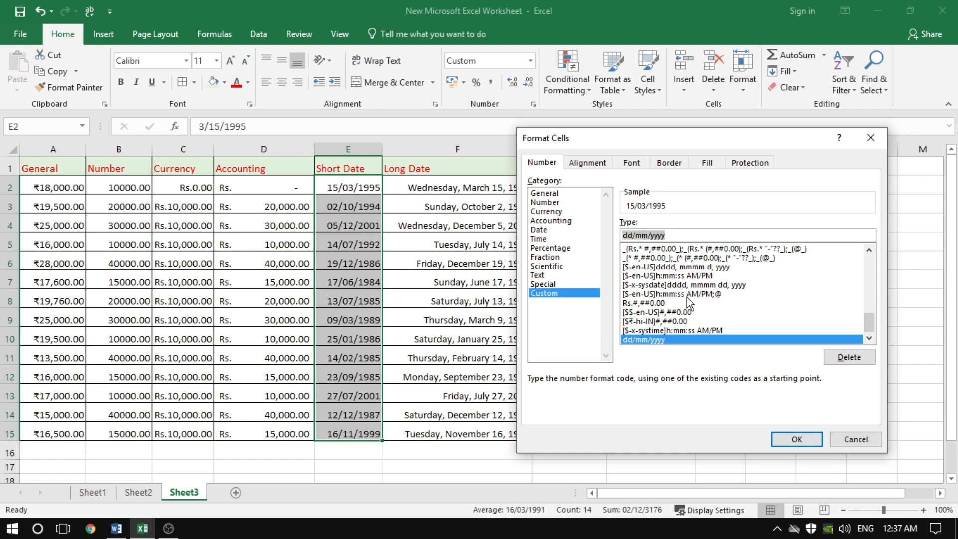
type("mm/")
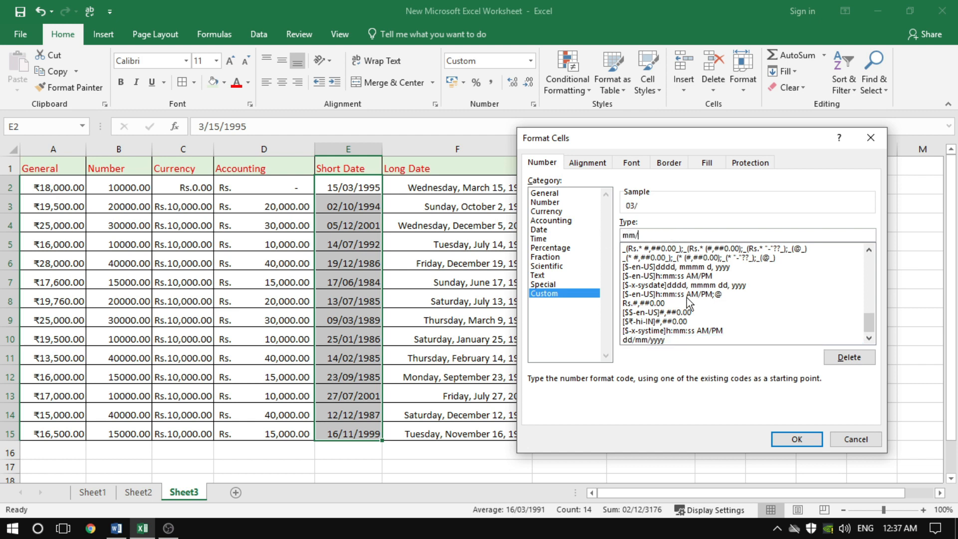
type("dd,")
key("BackSpace")
type("/yyyy")
key("BackSpace")
key("BackSpace")
left_click(796, 439)
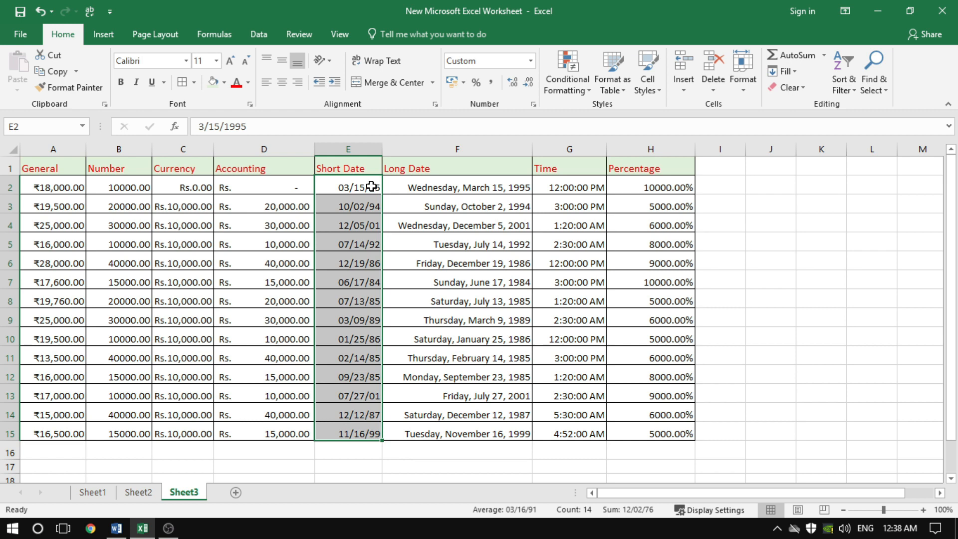
Format the Short Date values, E2:E15, with the built-in date type 2012-03-14 and widen column E slightly
left_click(533, 104)
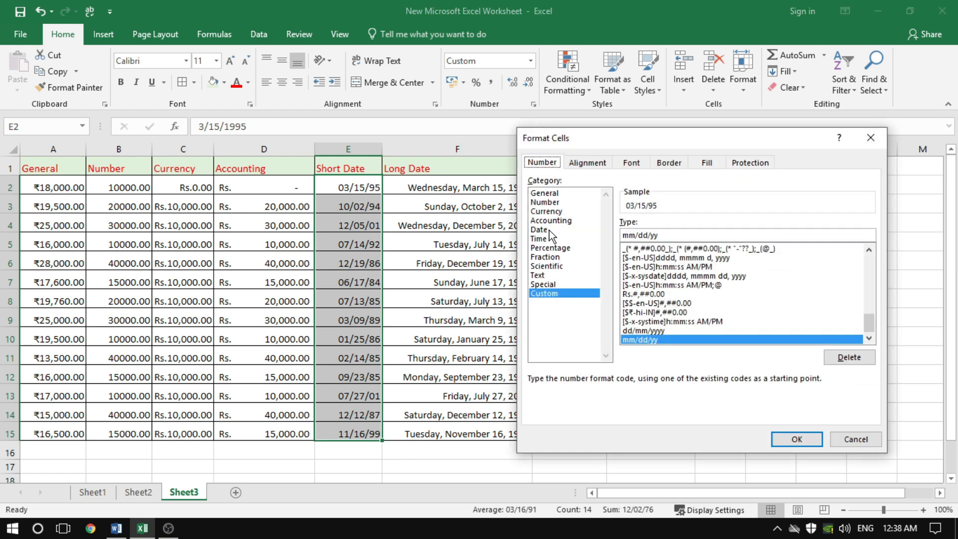
left_click(549, 230)
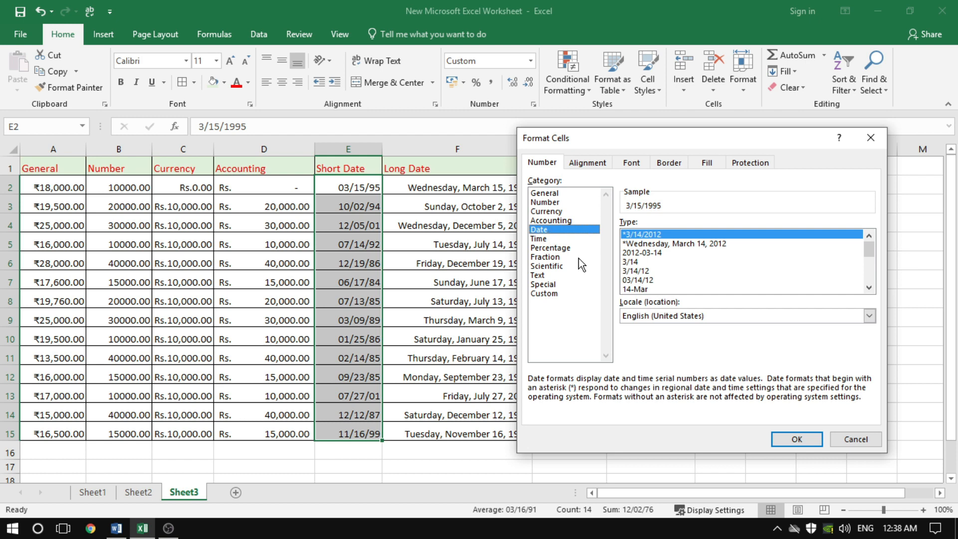
left_click(648, 280)
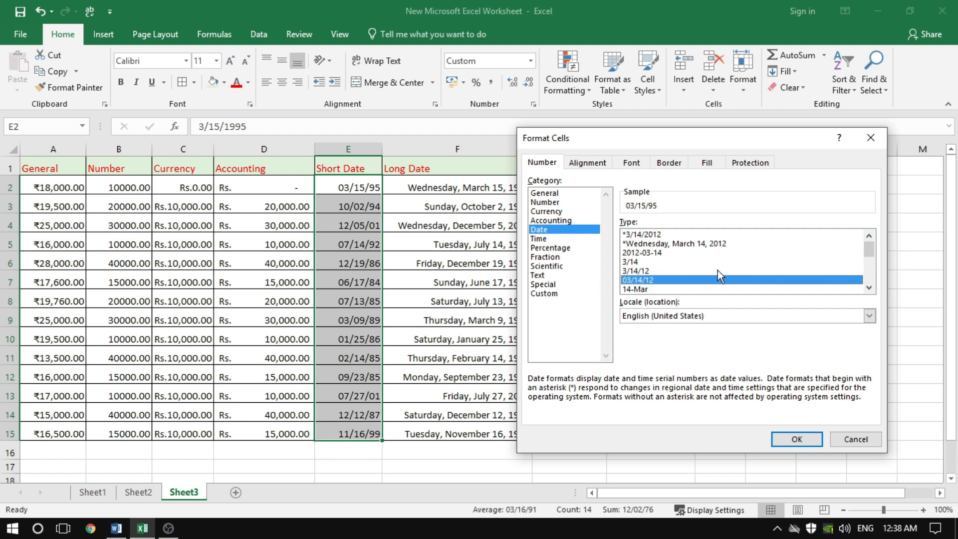
left_click(644, 253)
left_click(796, 439)
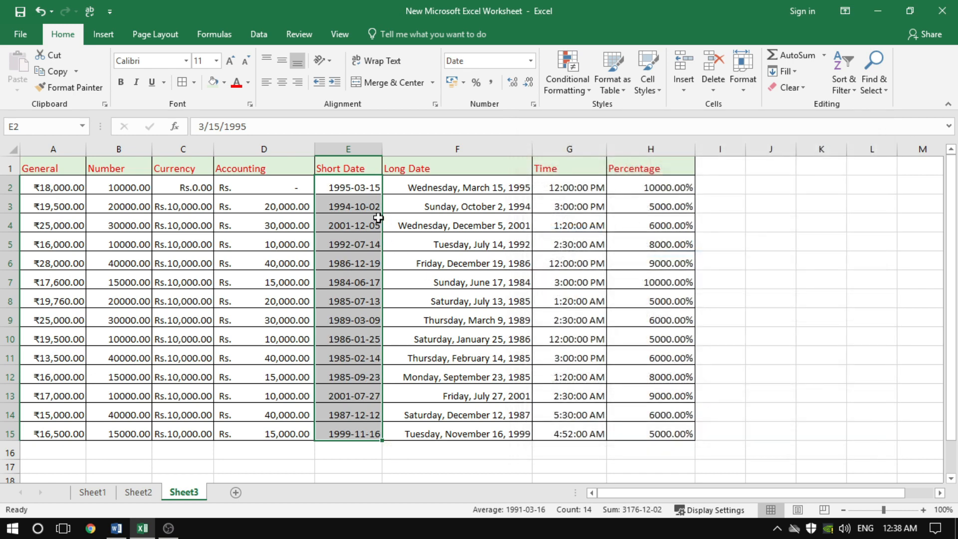
left_click_drag(382, 149, 391, 149)
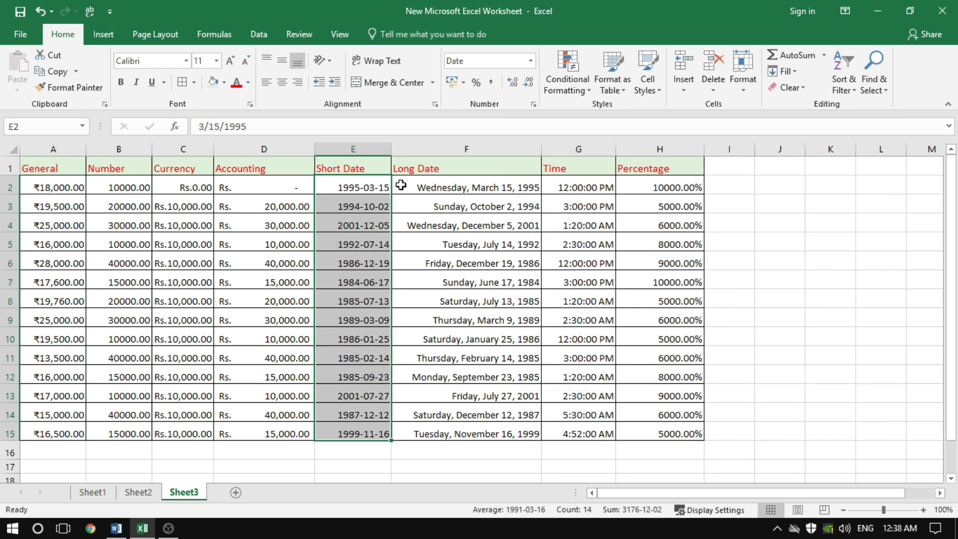